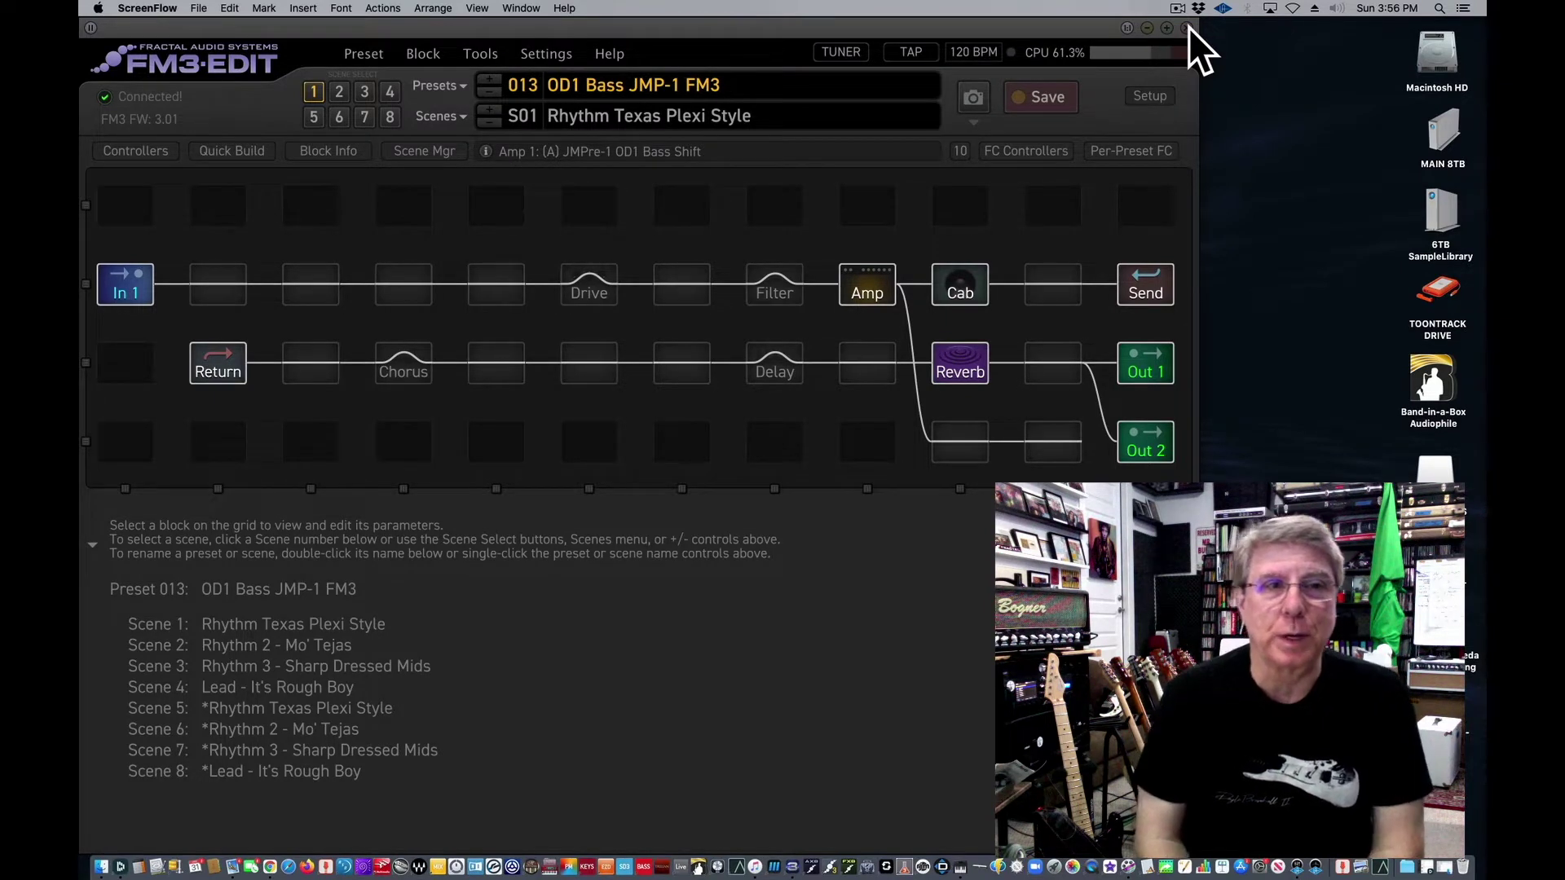
Turn off Input Boost on the Amp block's Ideal page, marking preset 013 as edited
left_click(872, 286)
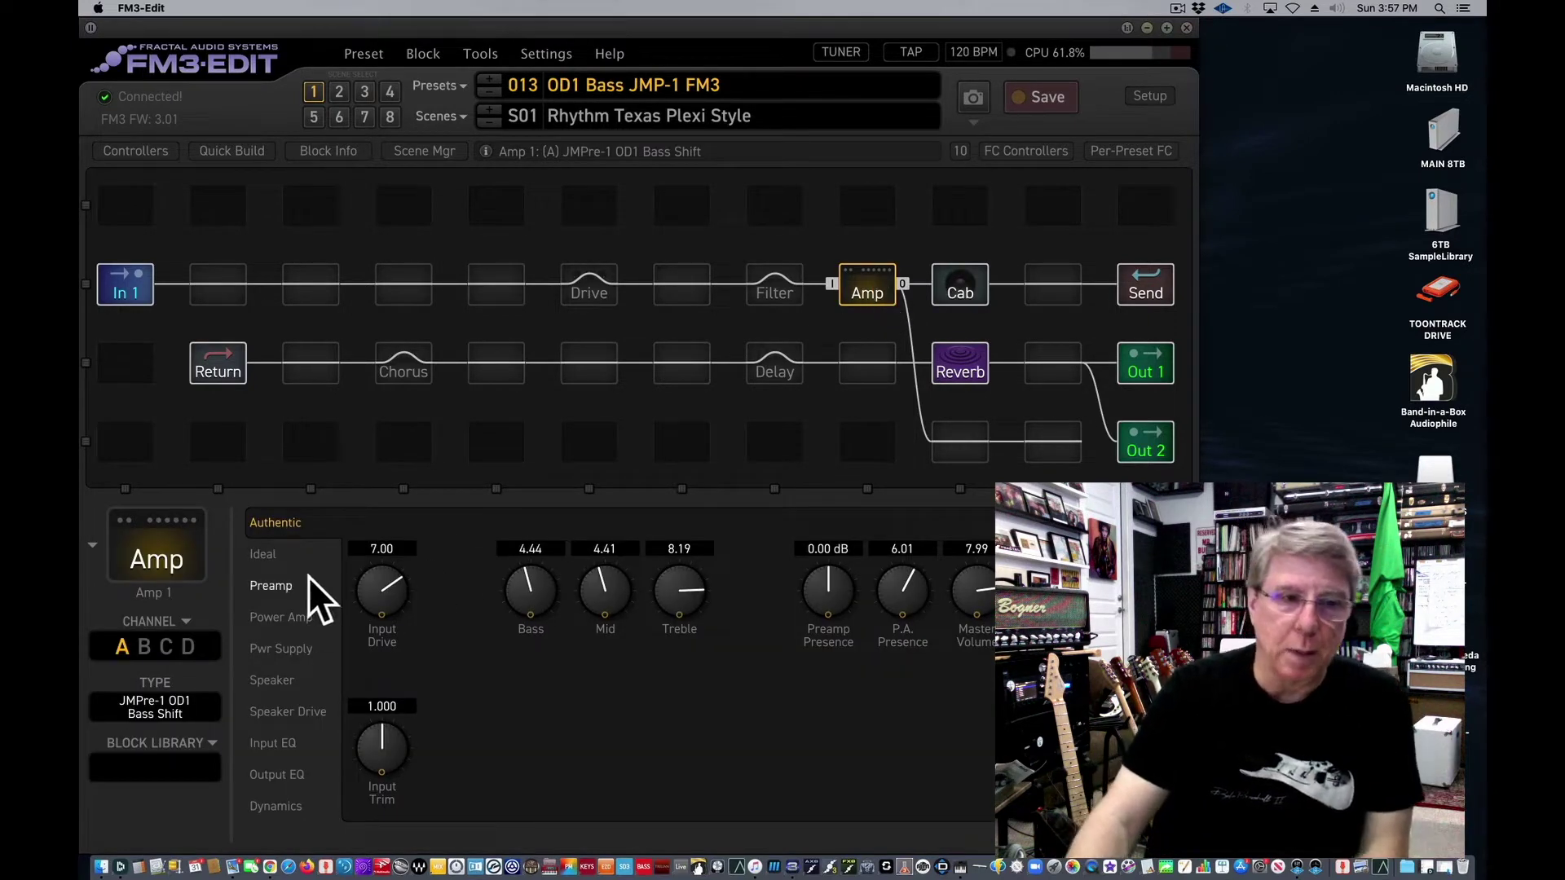
left_click(299, 554)
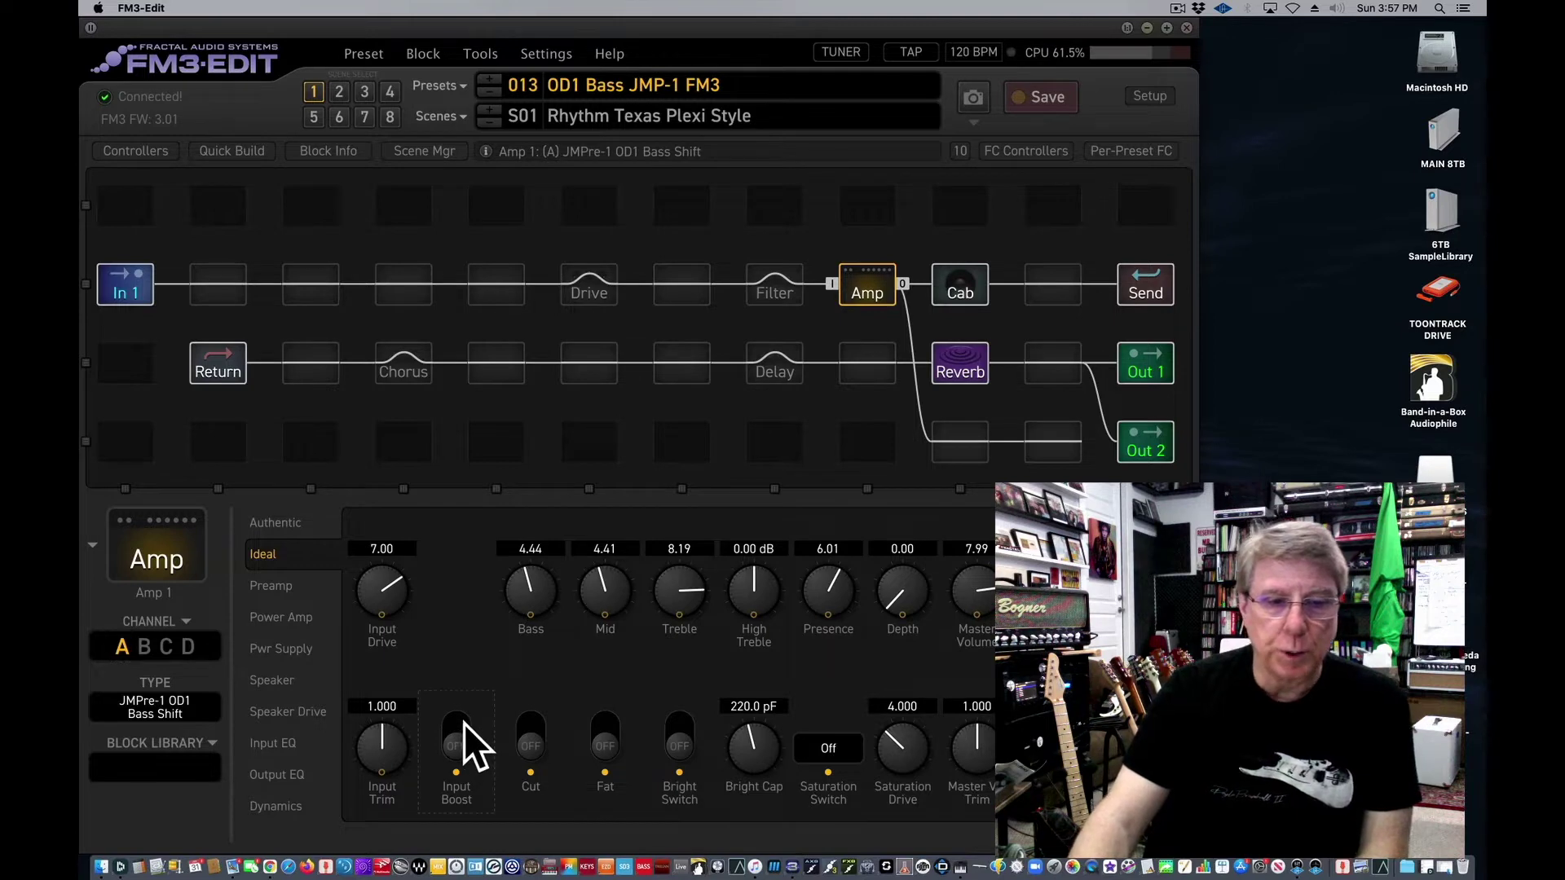
left_click(539, 726)
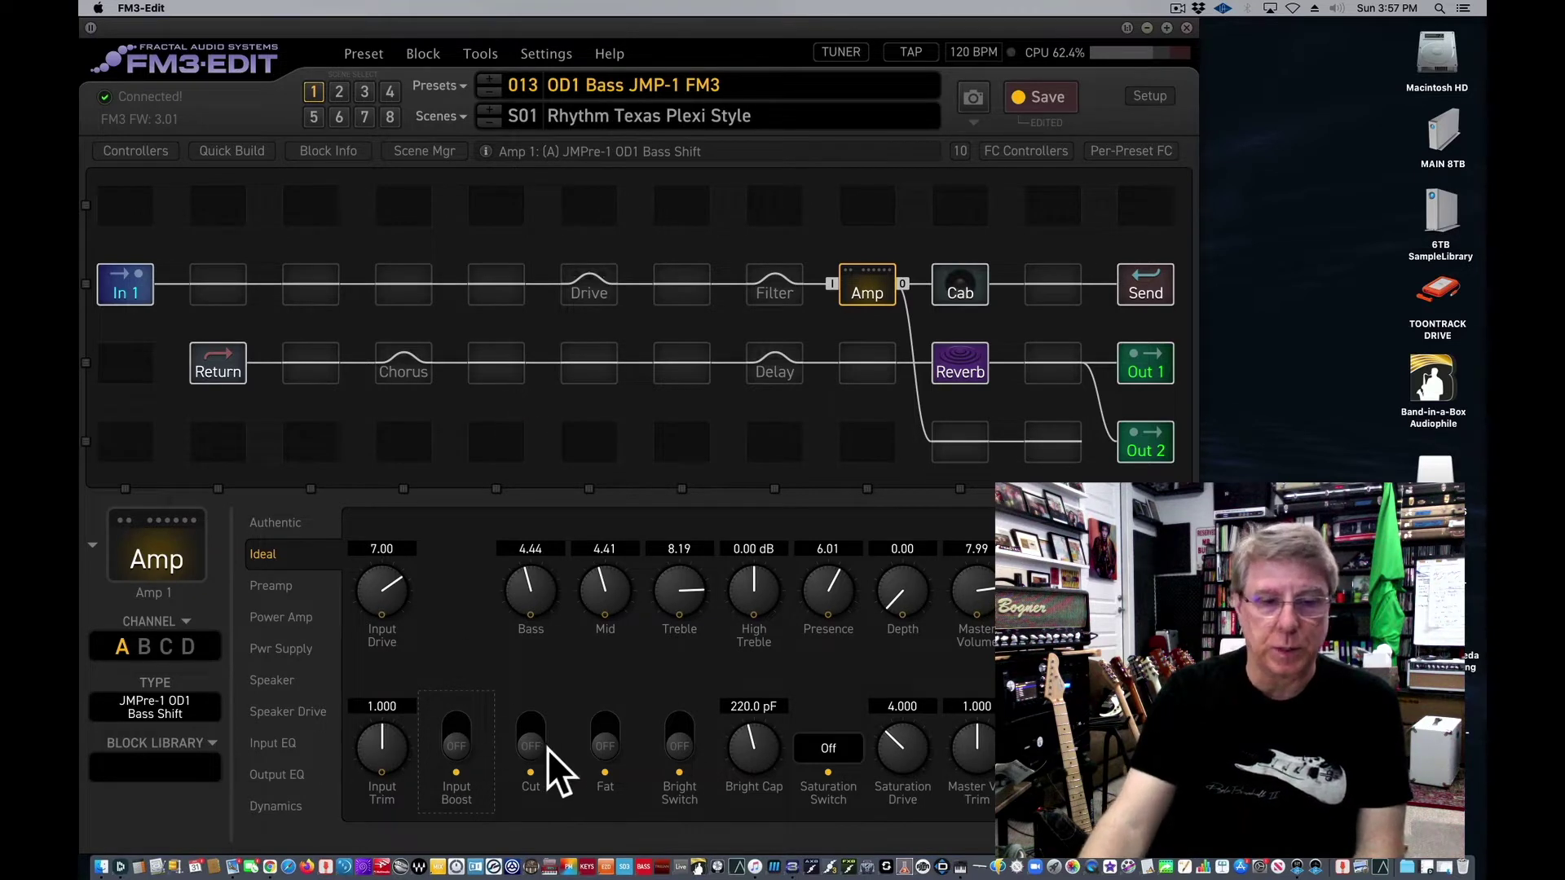
right_click(463, 737)
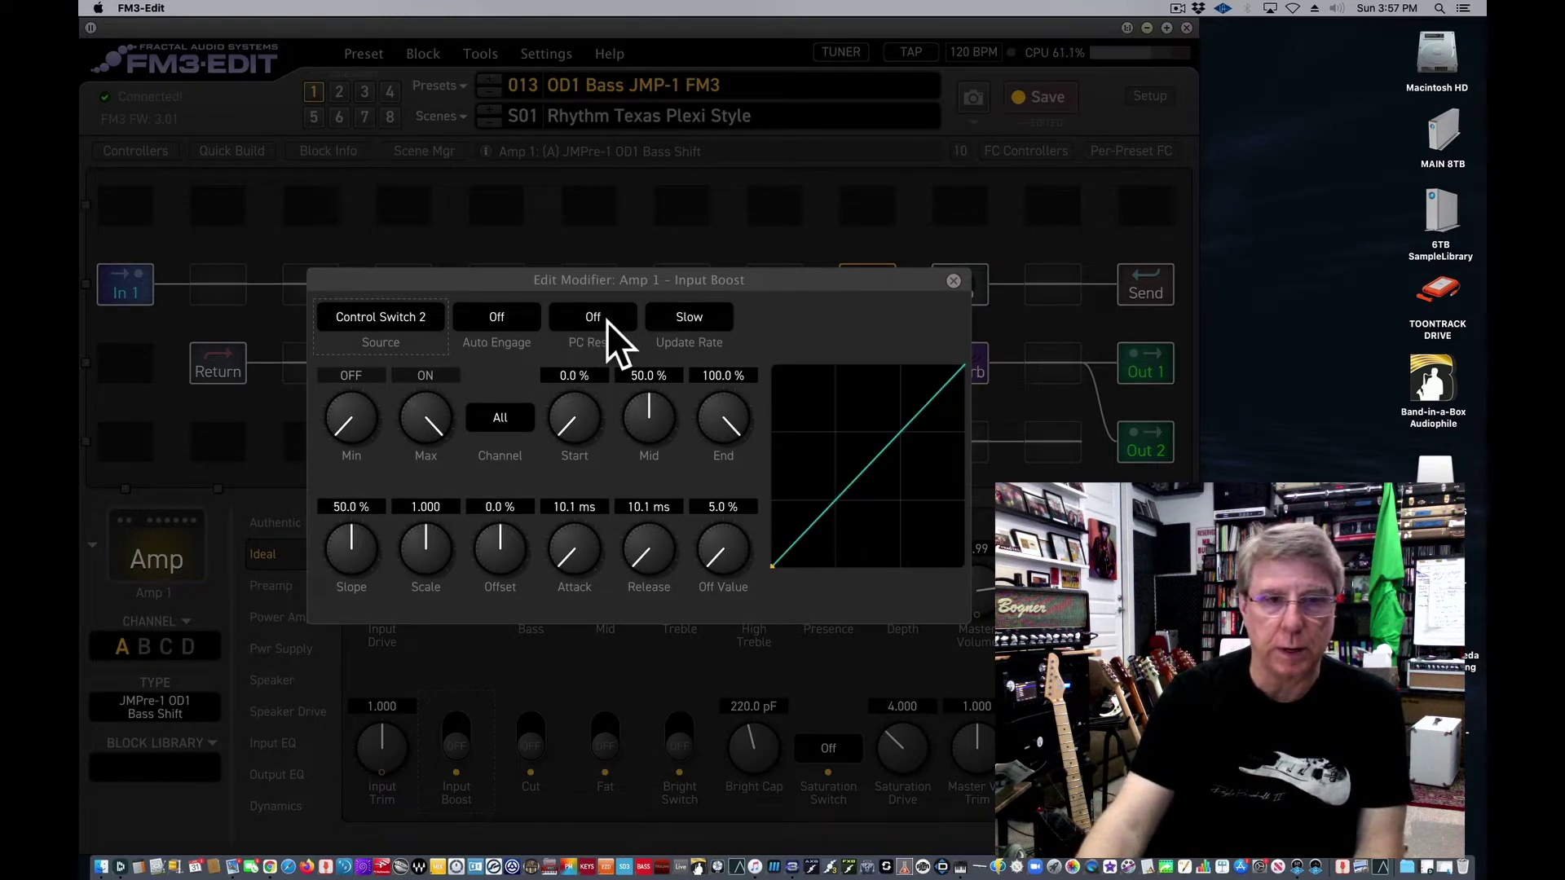
left_click(953, 281)
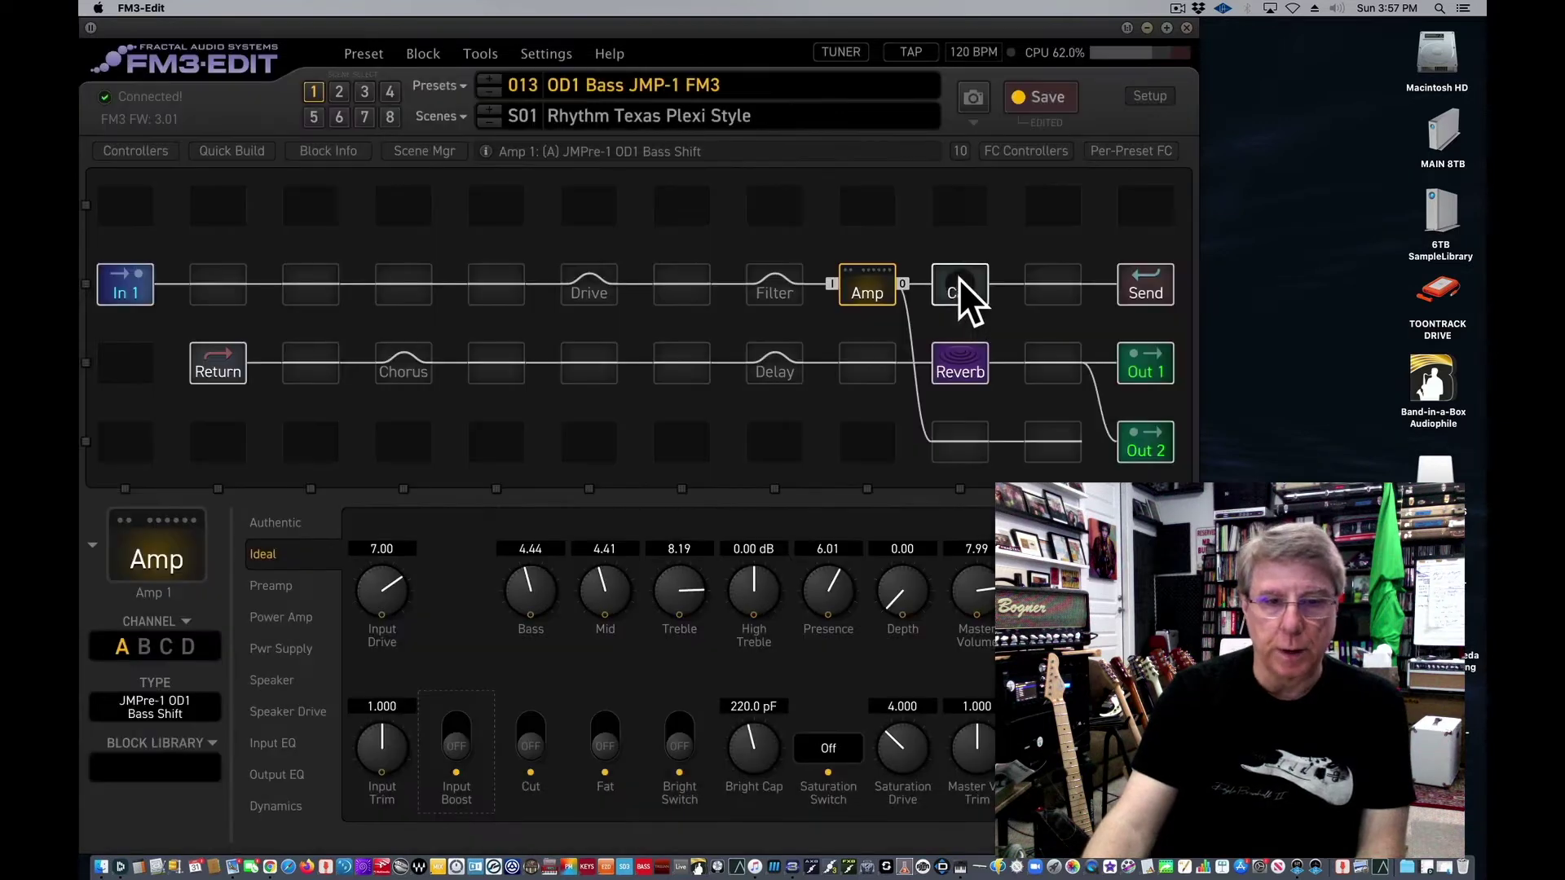
right_click(528, 732)
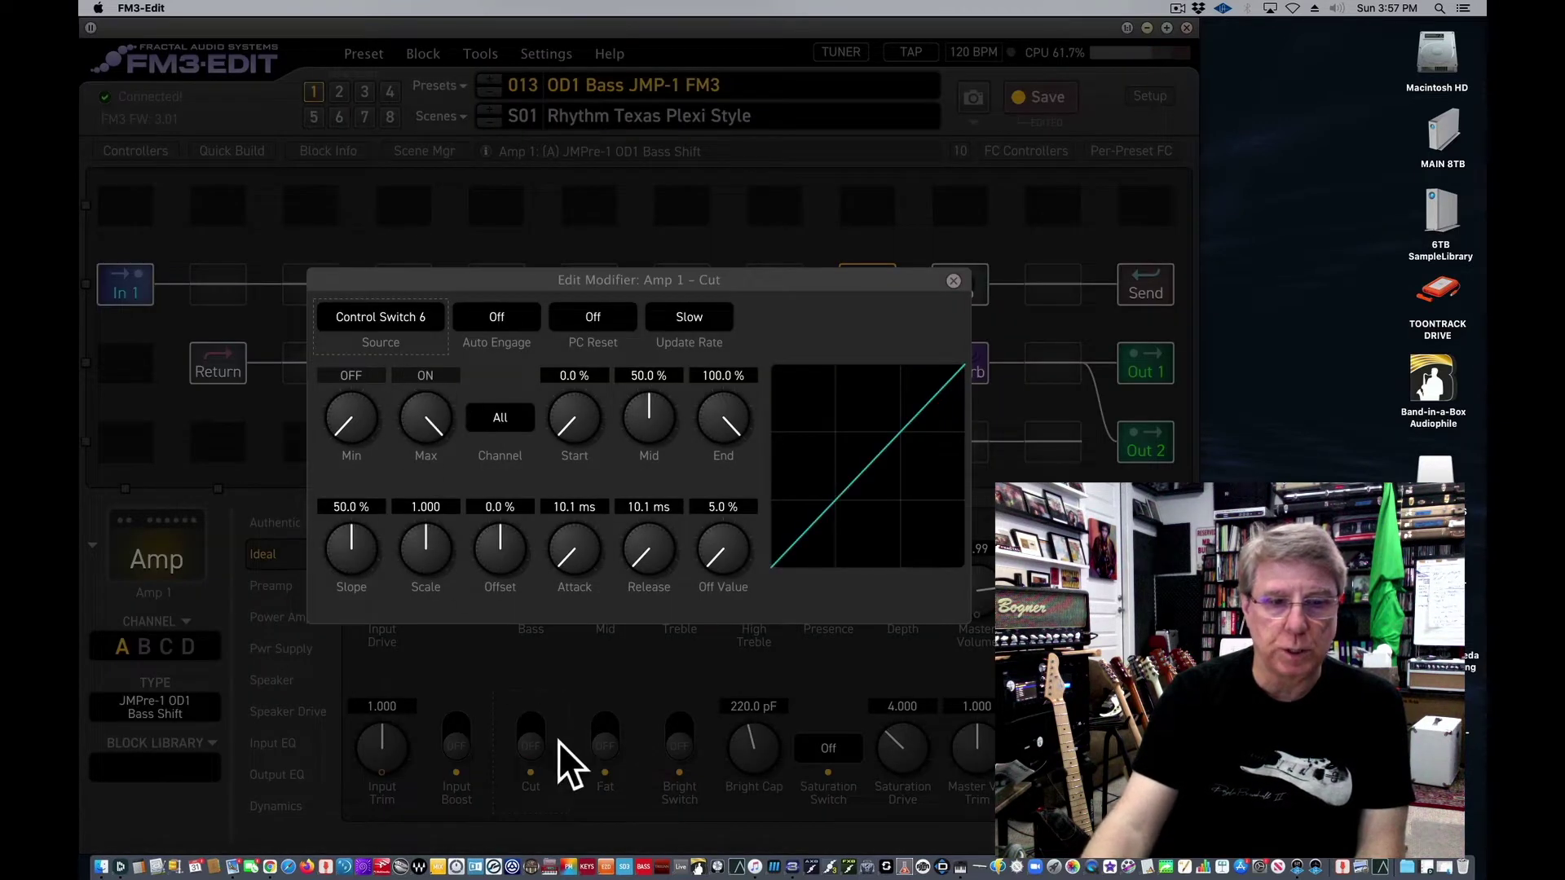
left_click(954, 281)
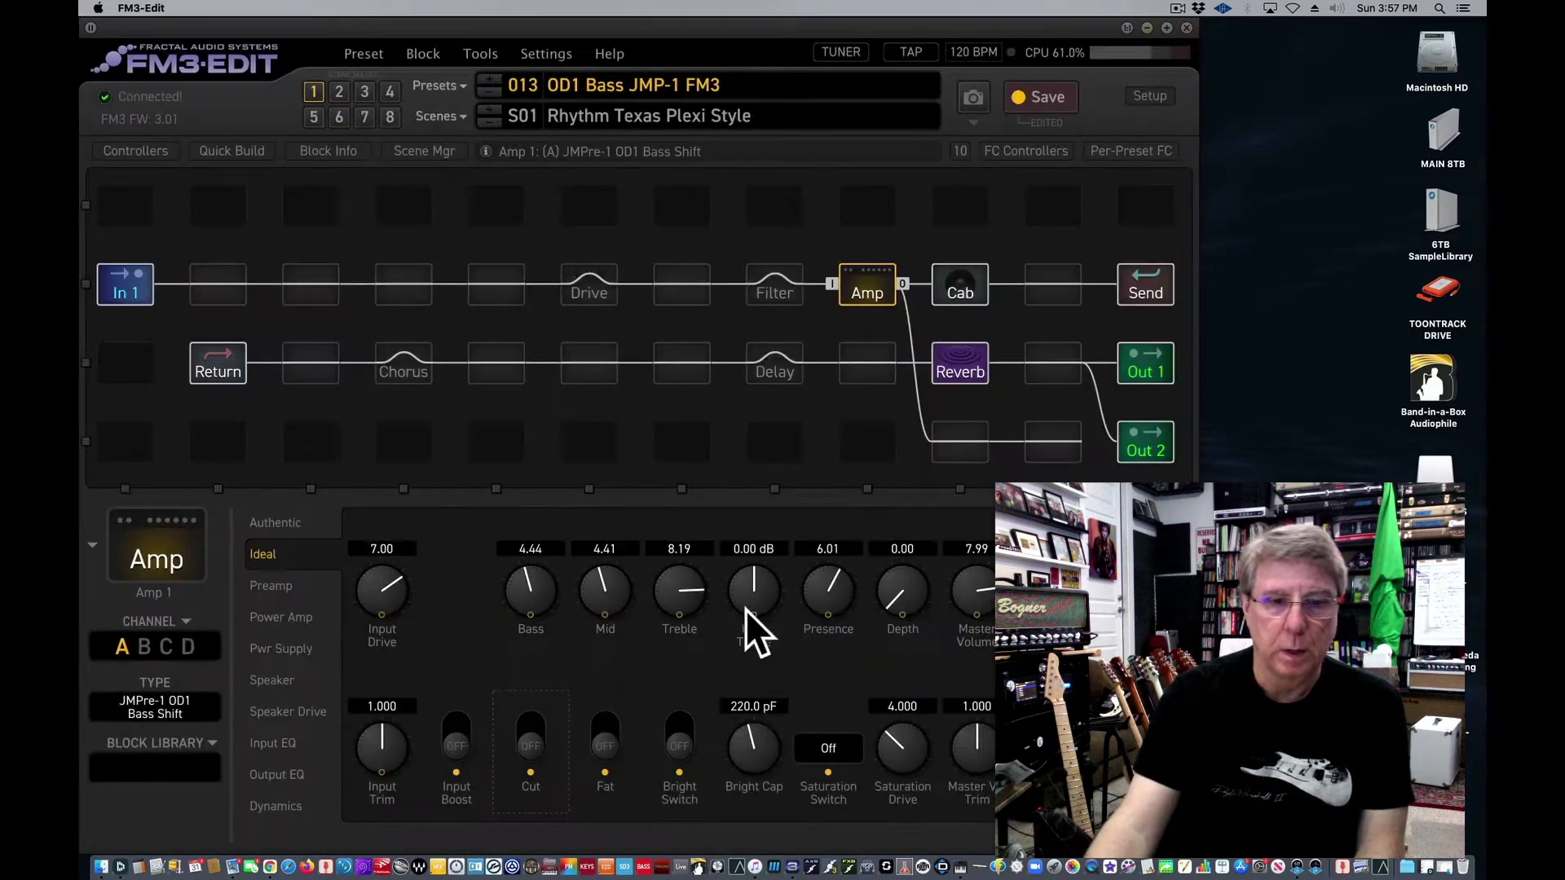
right_click(595, 743)
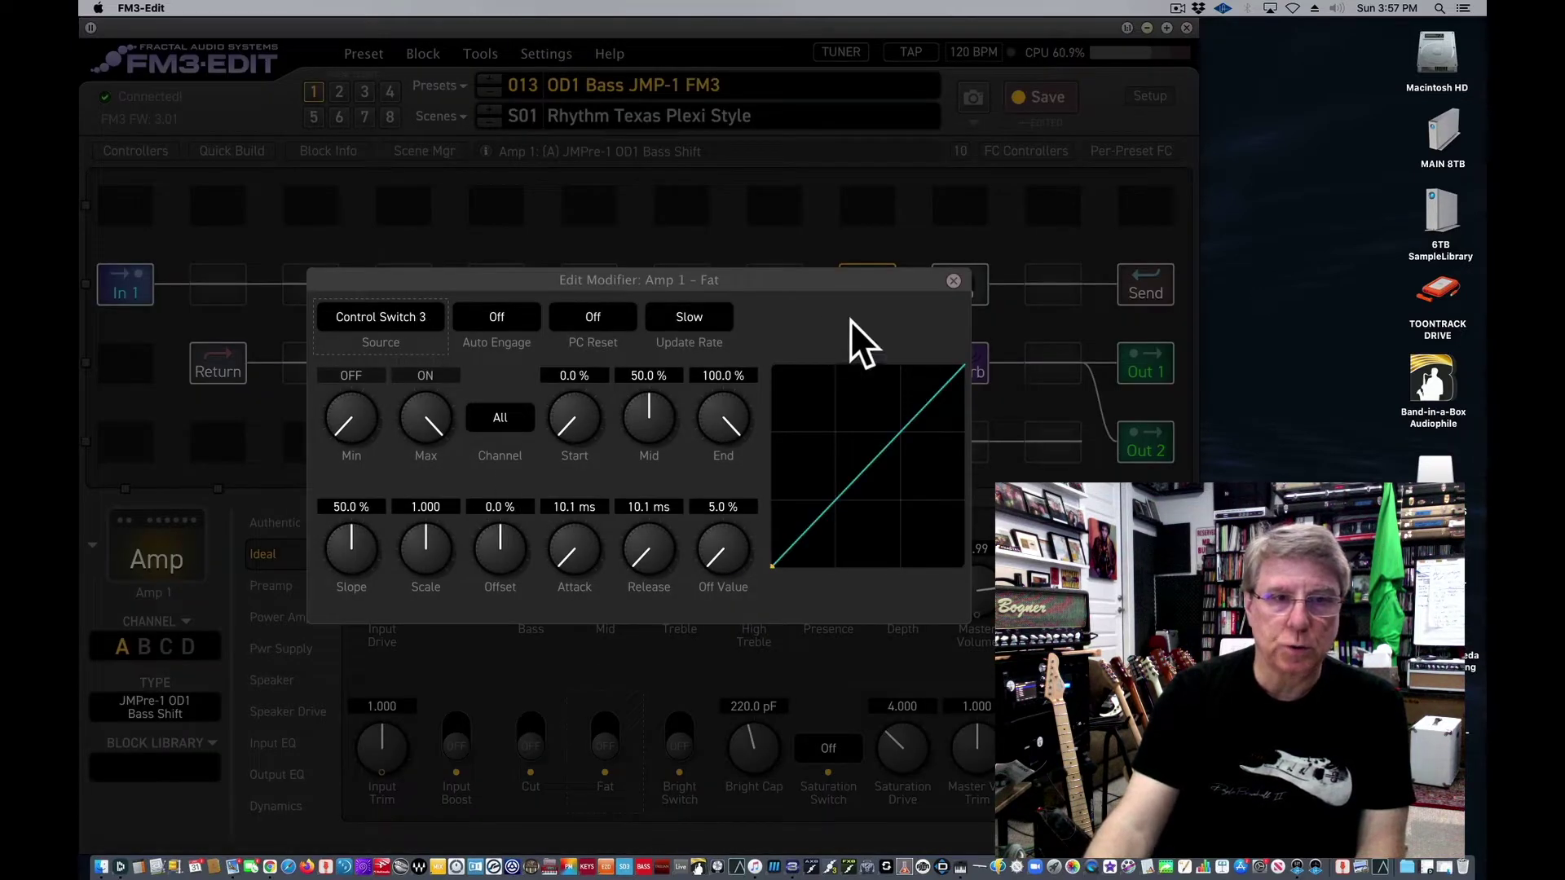
left_click(953, 281)
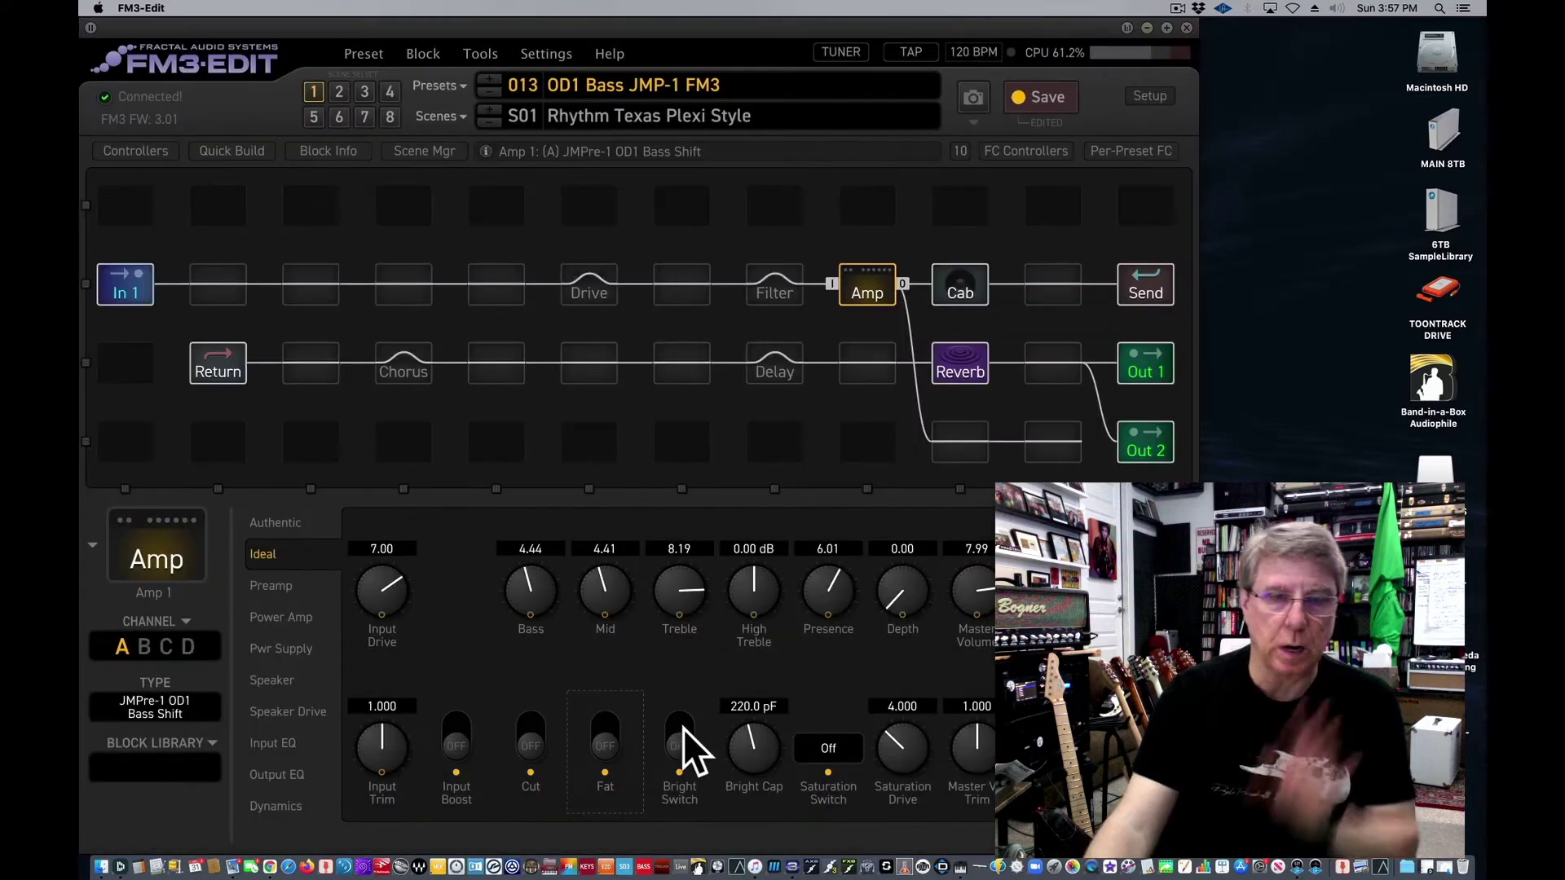
right_click(682, 738)
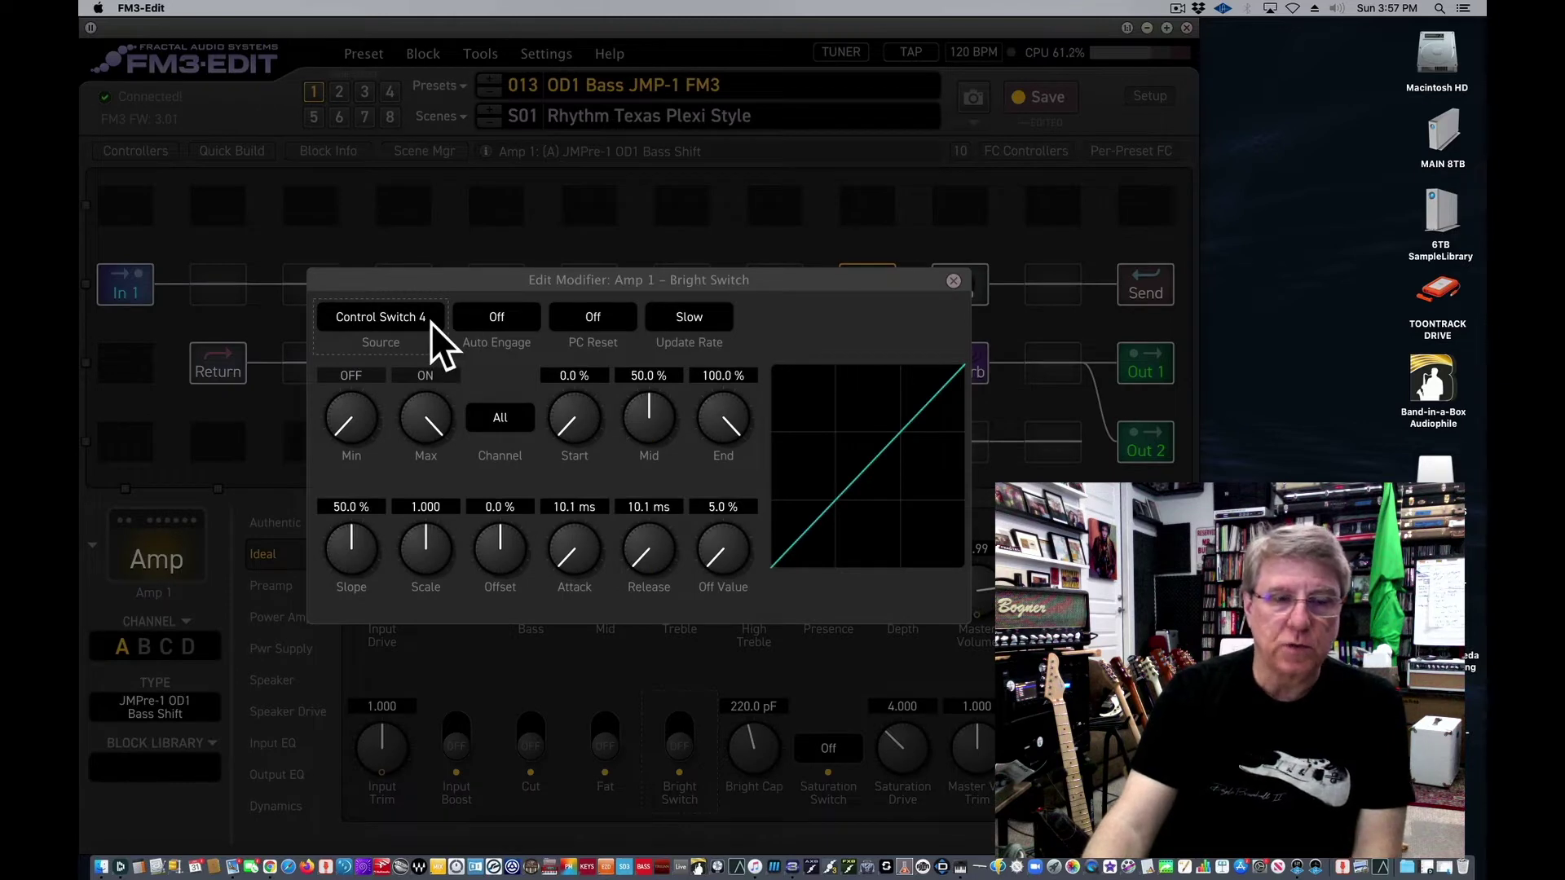
left_click_drag(349, 417, 383, 70)
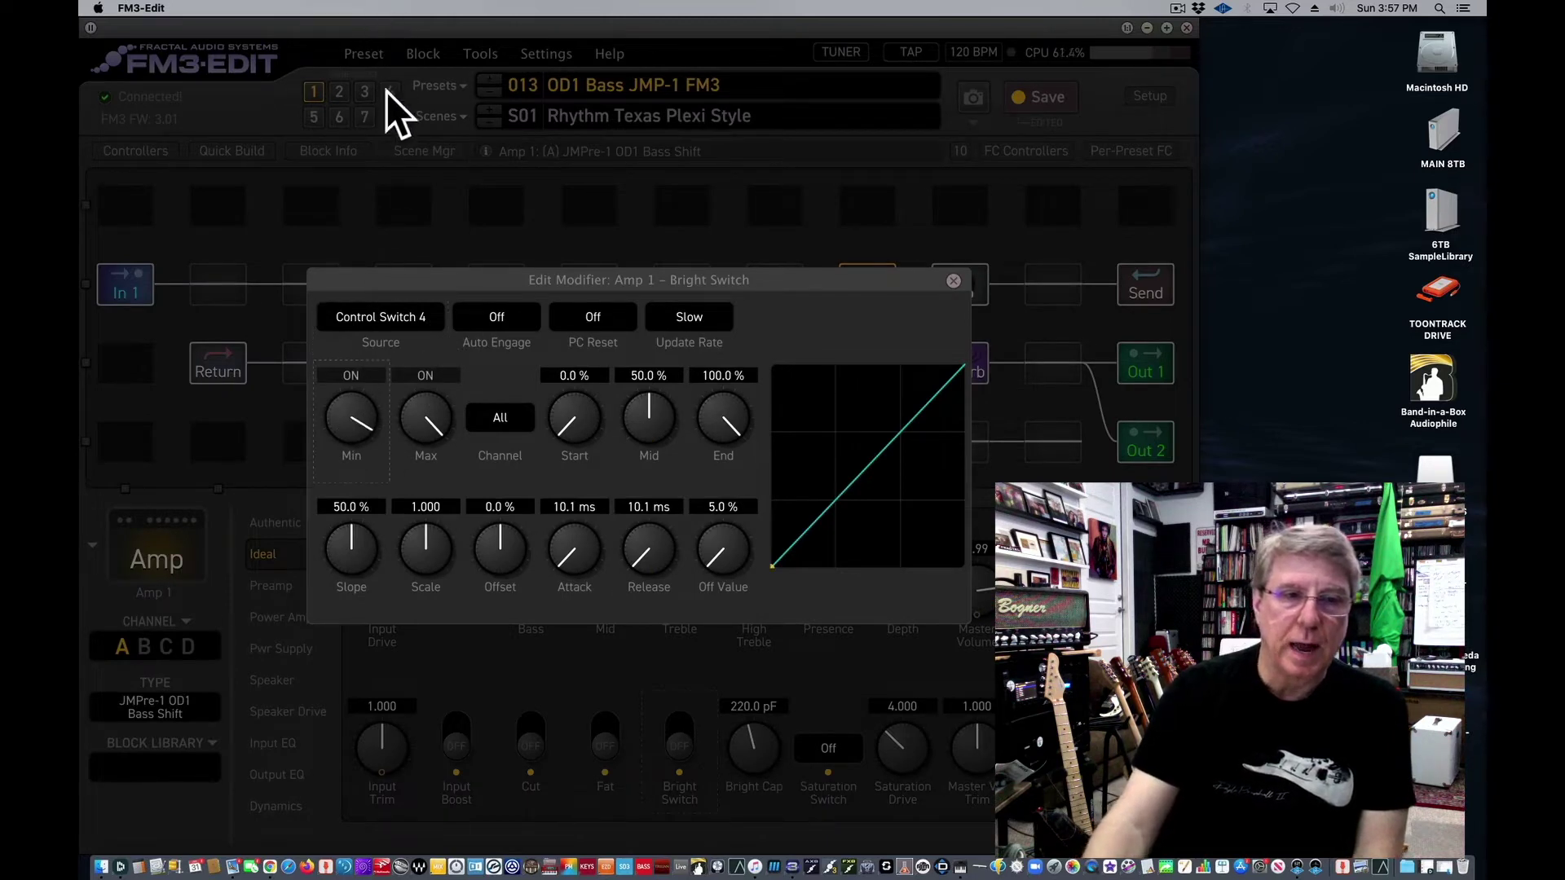
left_click_drag(437, 430, 411, 683)
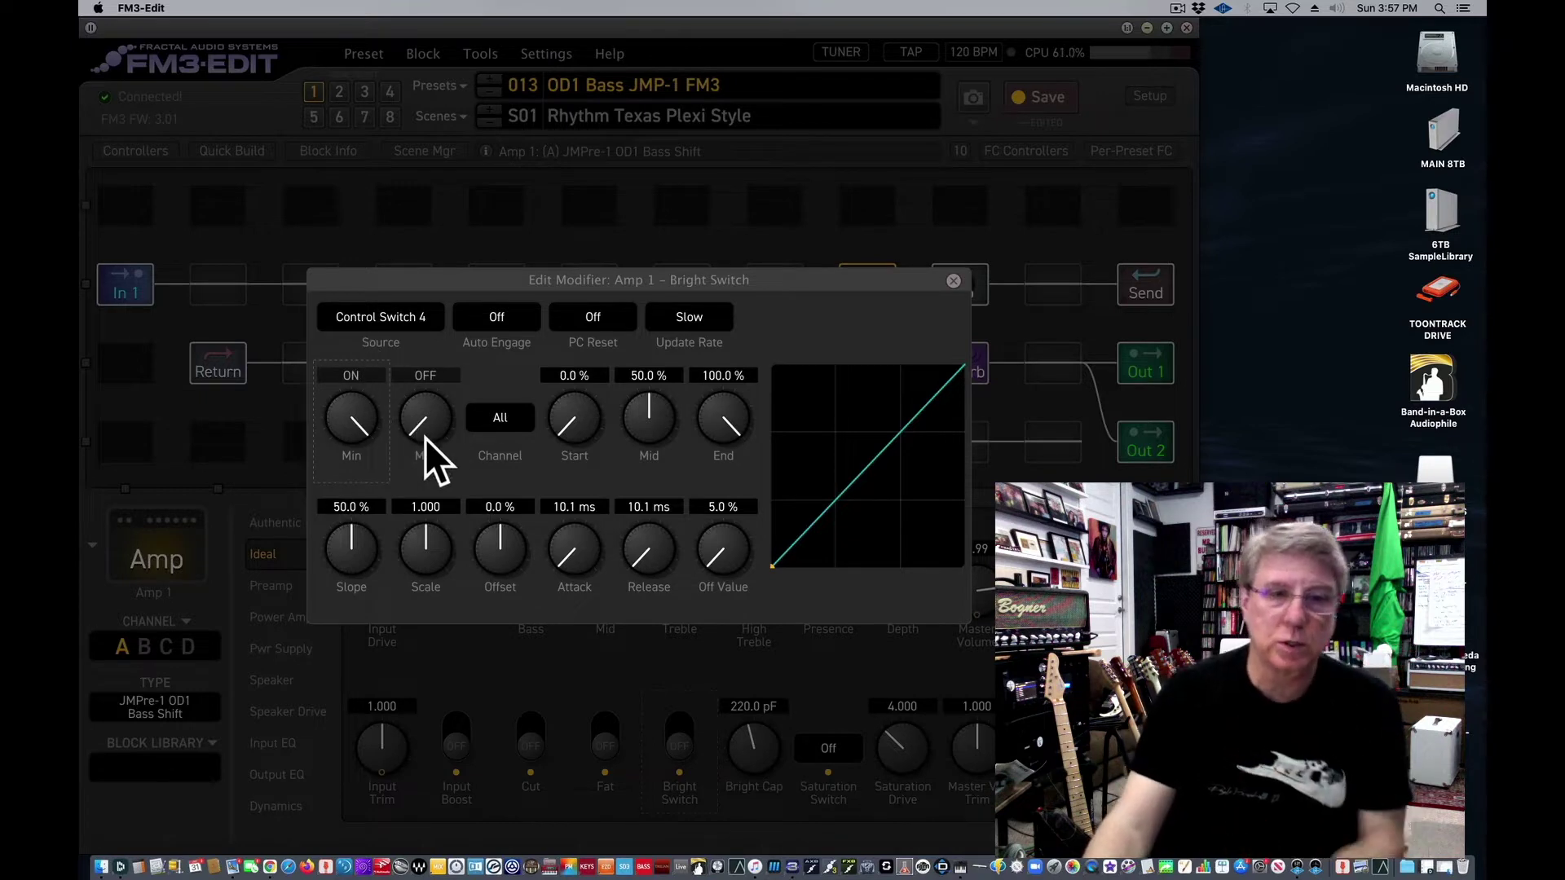
left_click_drag(424, 438, 472, 98)
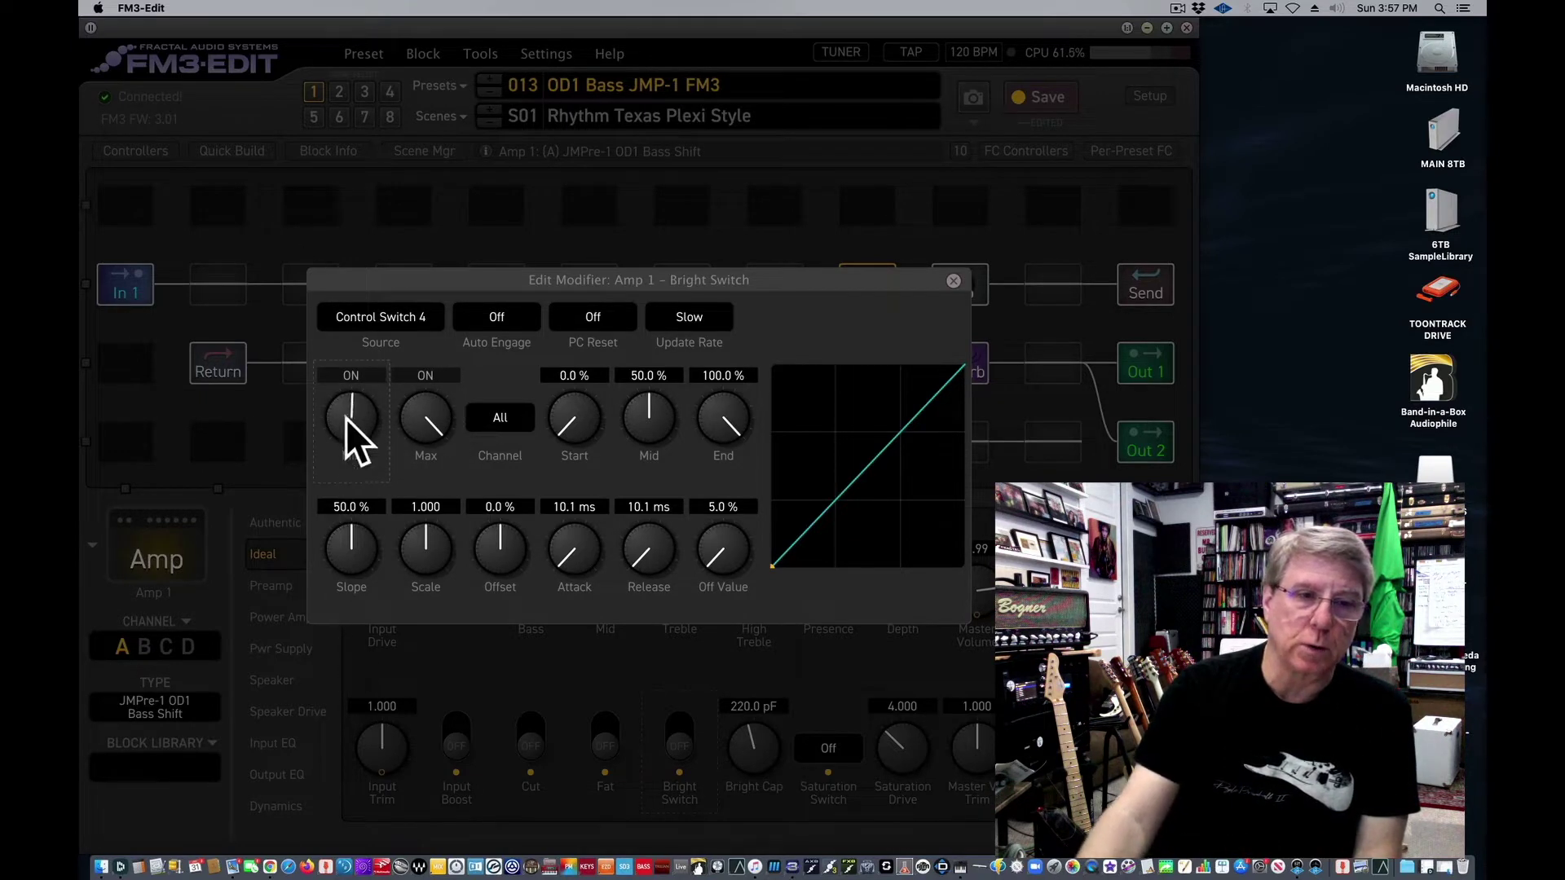
left_click(953, 281)
left_click(848, 756)
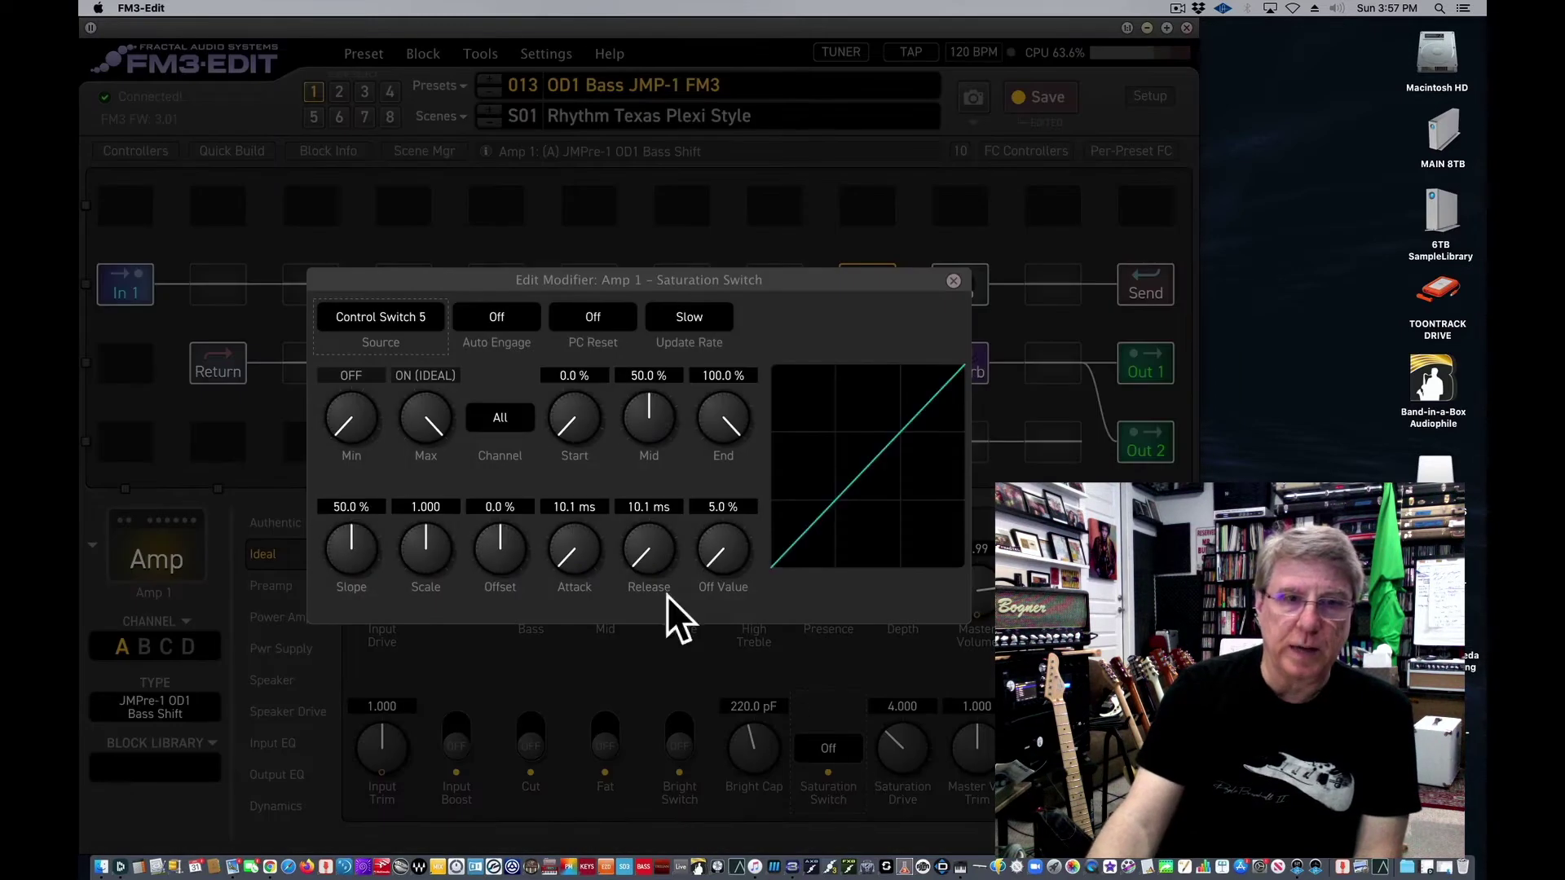
left_click(952, 281)
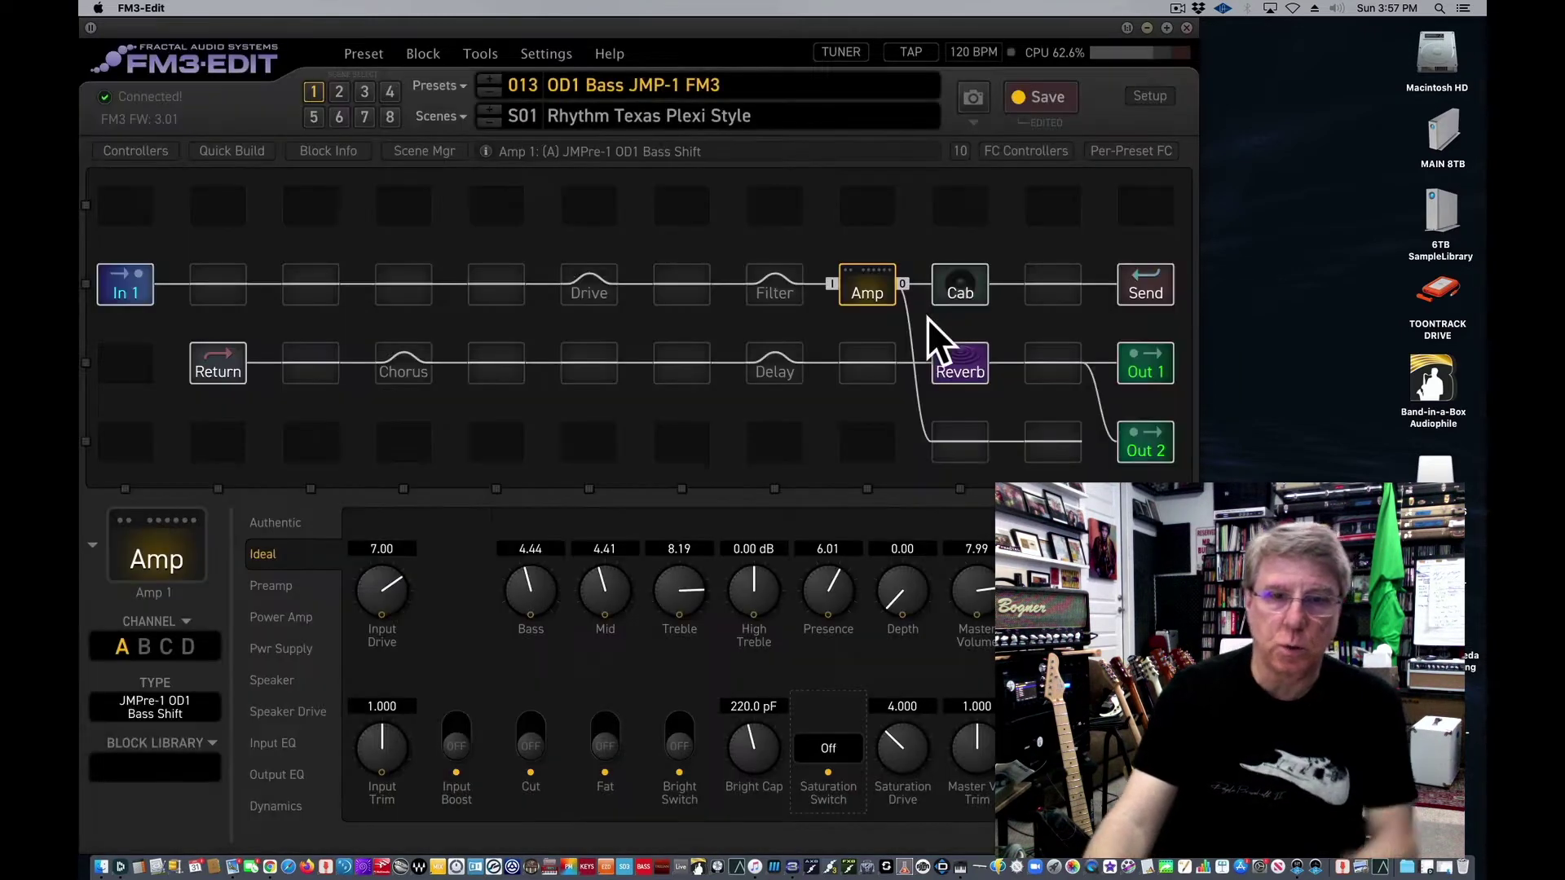
Toggle the Input Boost and Saturation switches, then select scene 3, Rhythm 3 - Sharp Dressed Mids
left_click(456, 746)
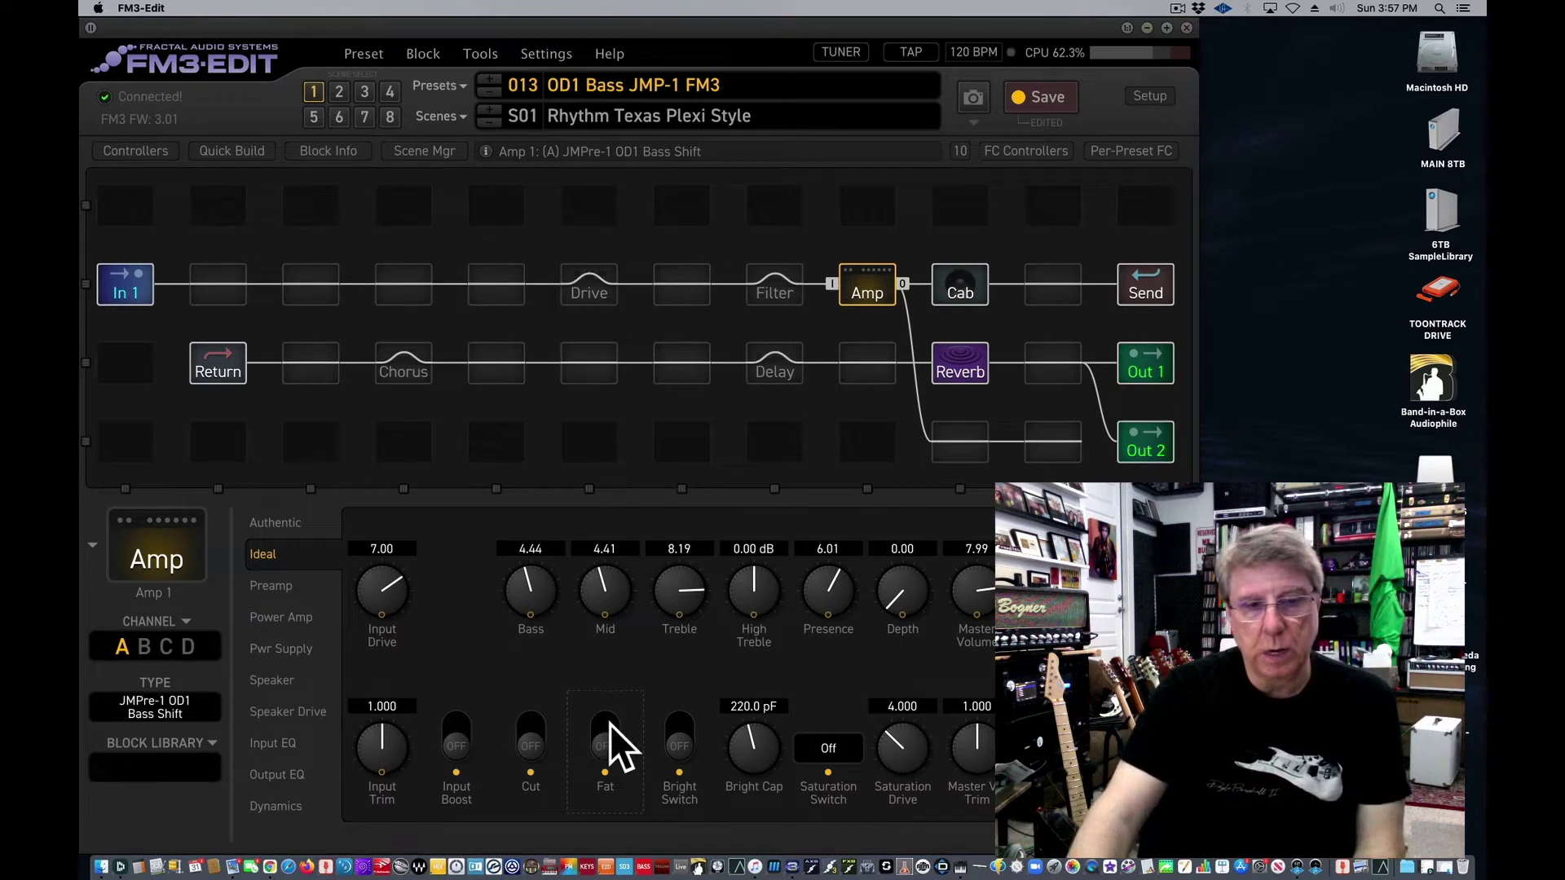
left_click(815, 740)
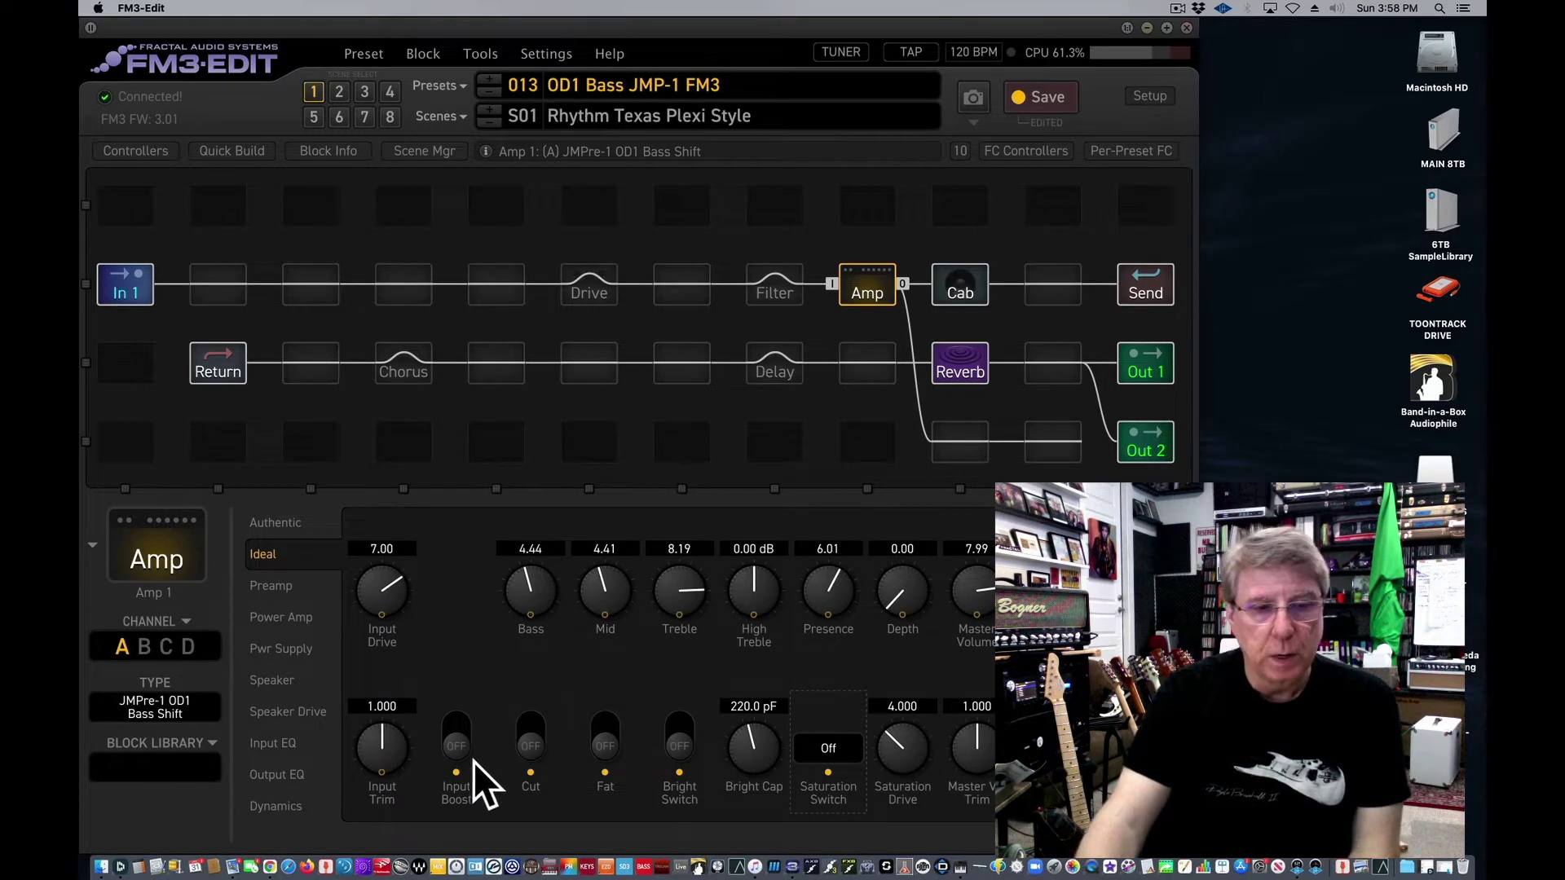
left_click(359, 91)
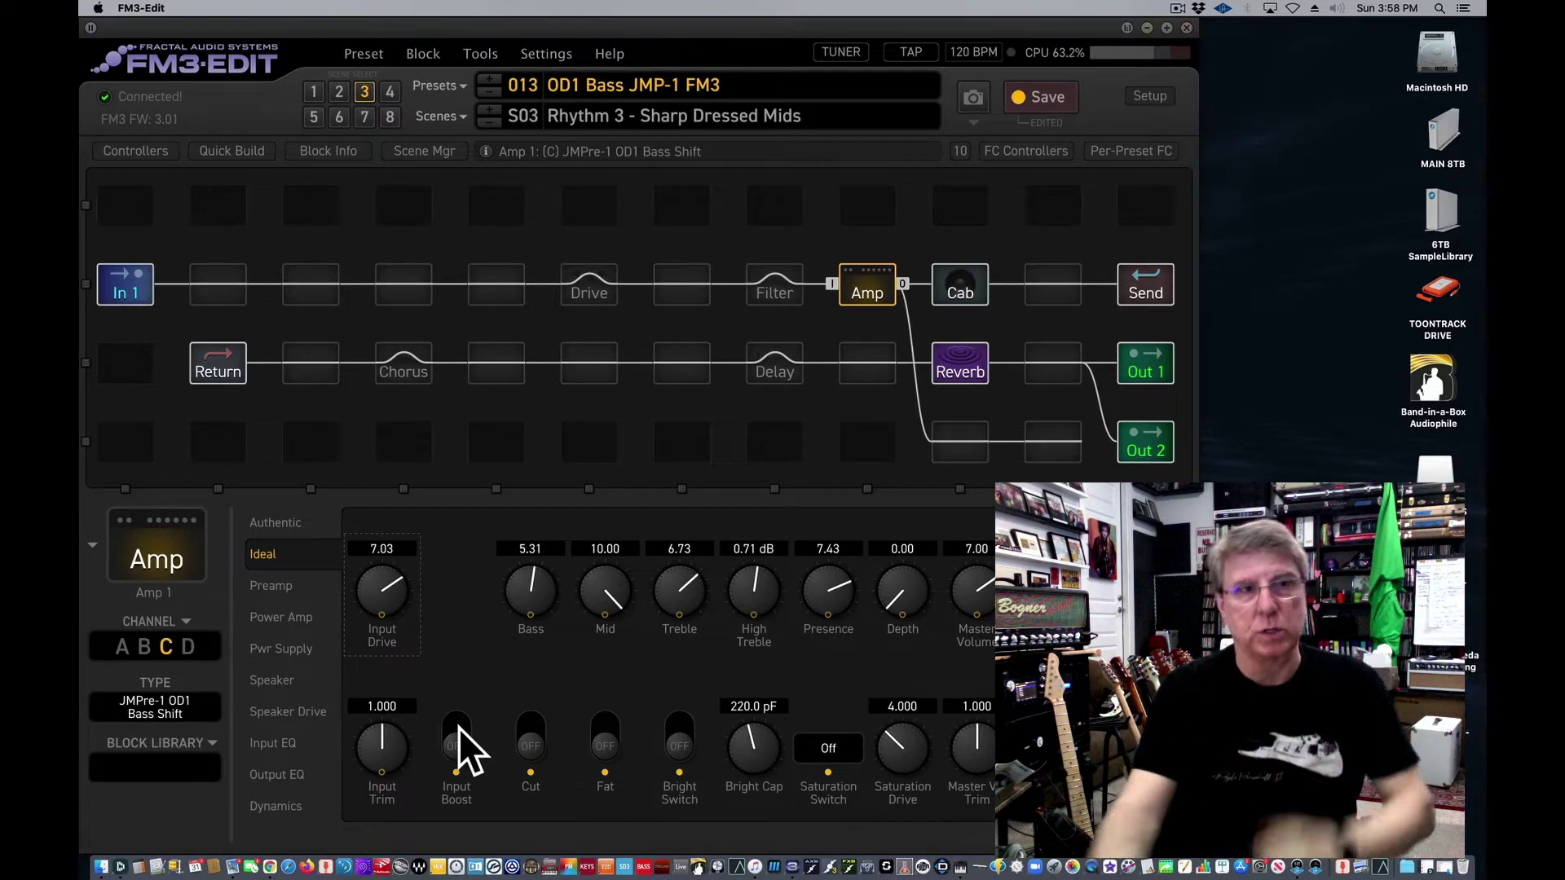
left_click(1005, 157)
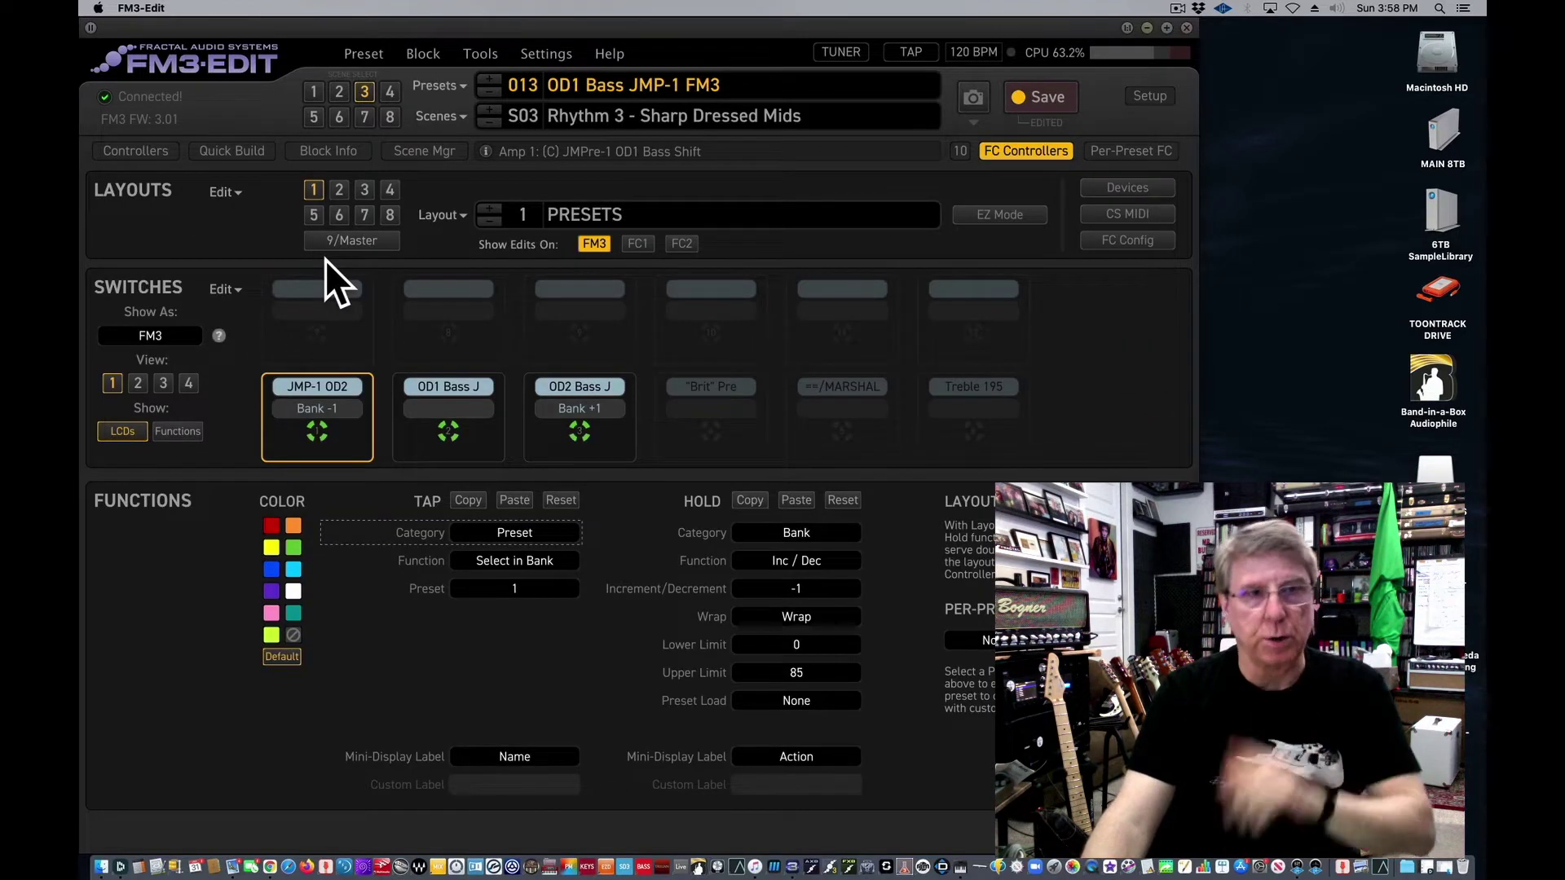
left_click(365, 214)
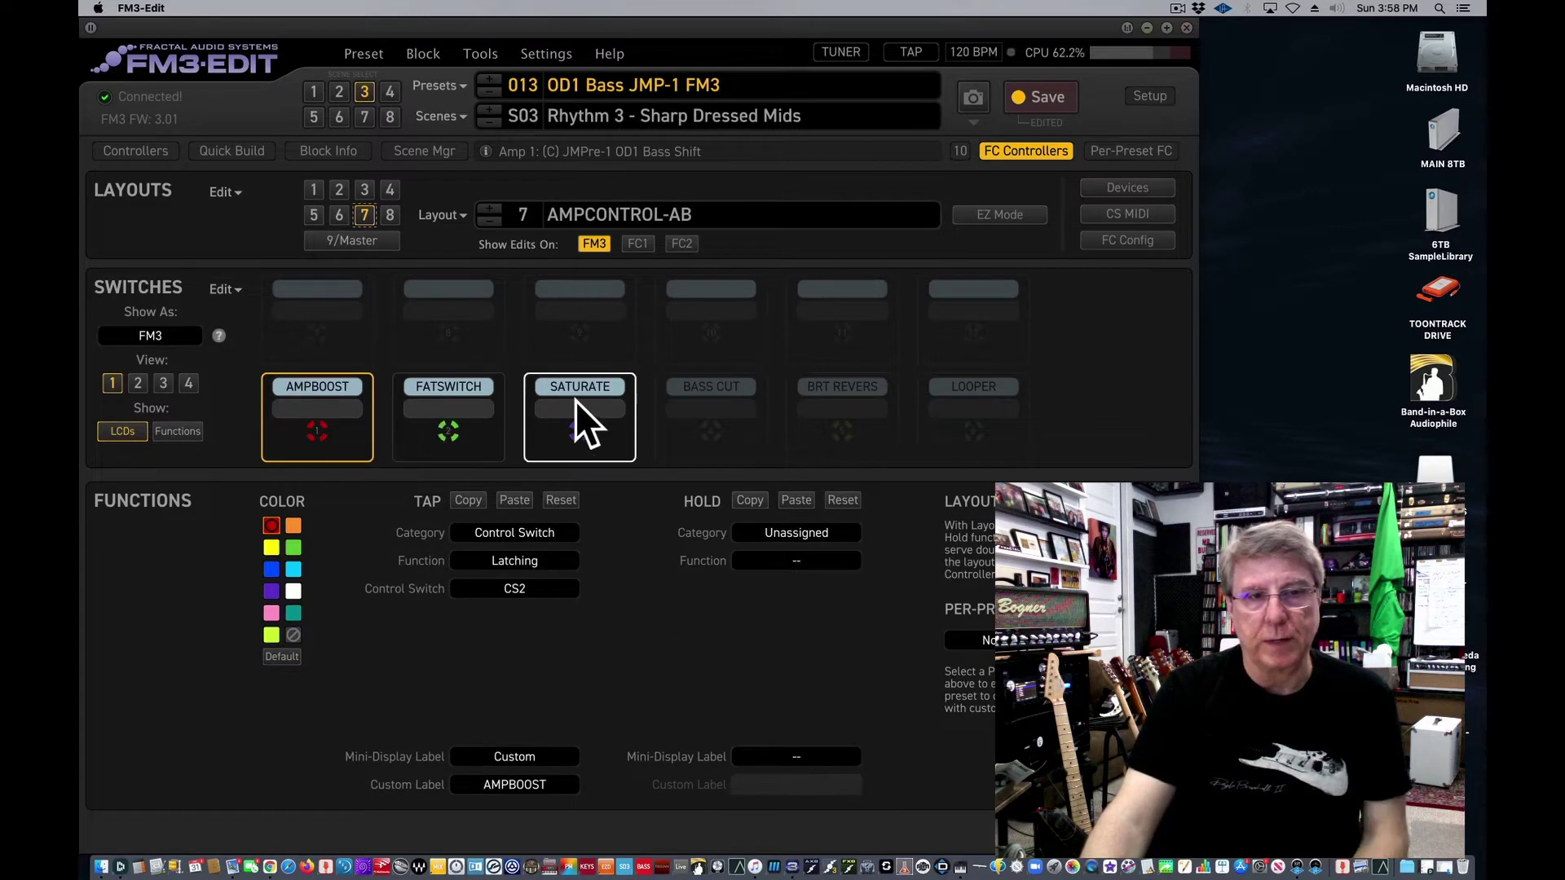
left_click(137, 383)
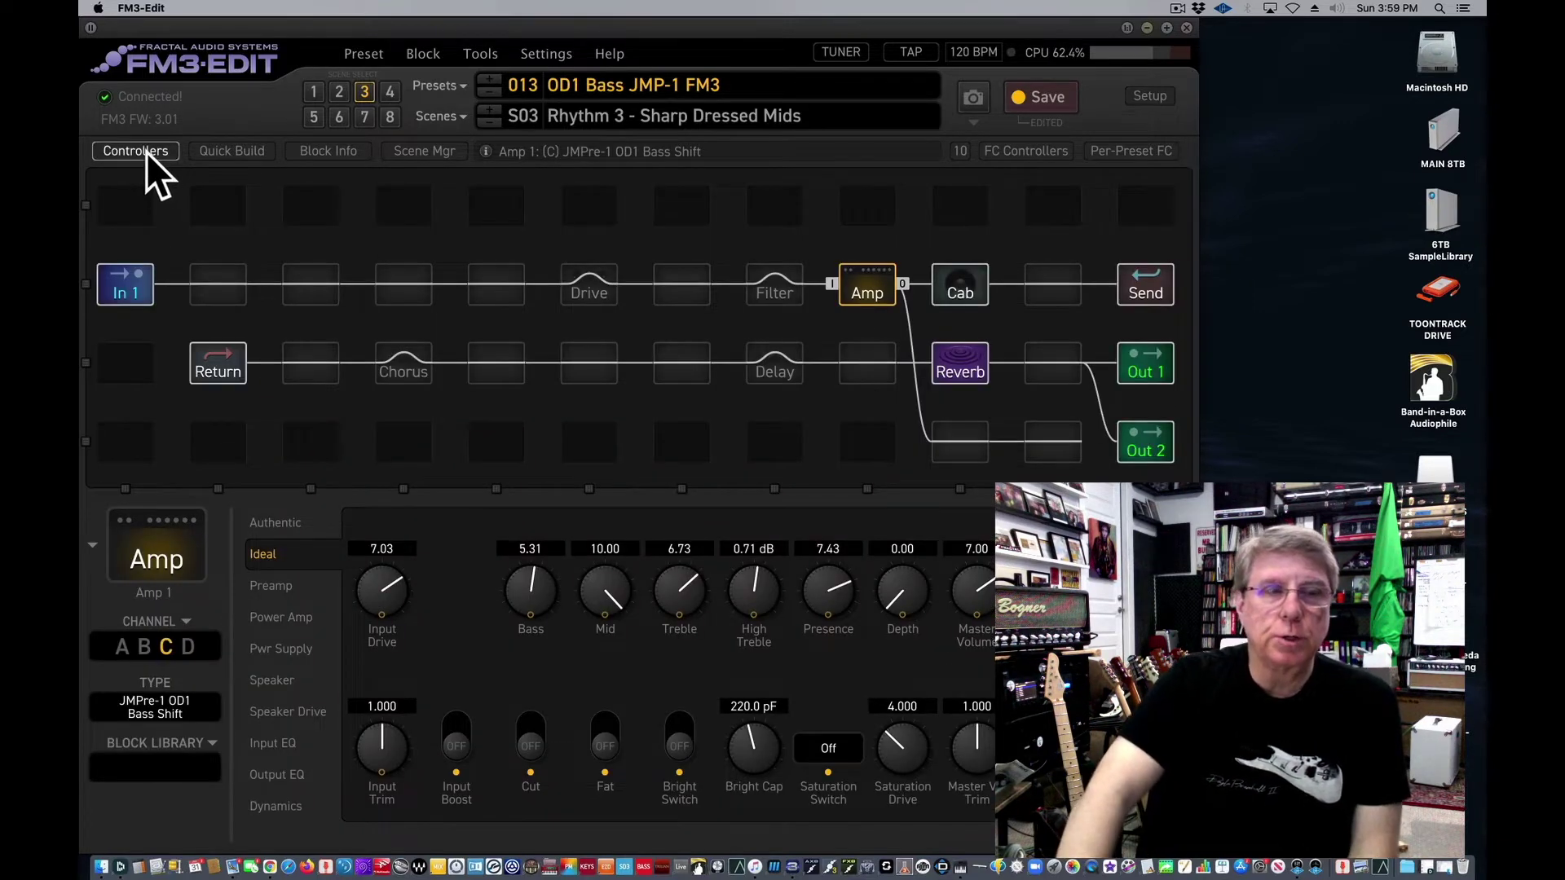
Set CS2 to On for Scene 3 in the Control block's CS per Scene table
left_click(140, 152)
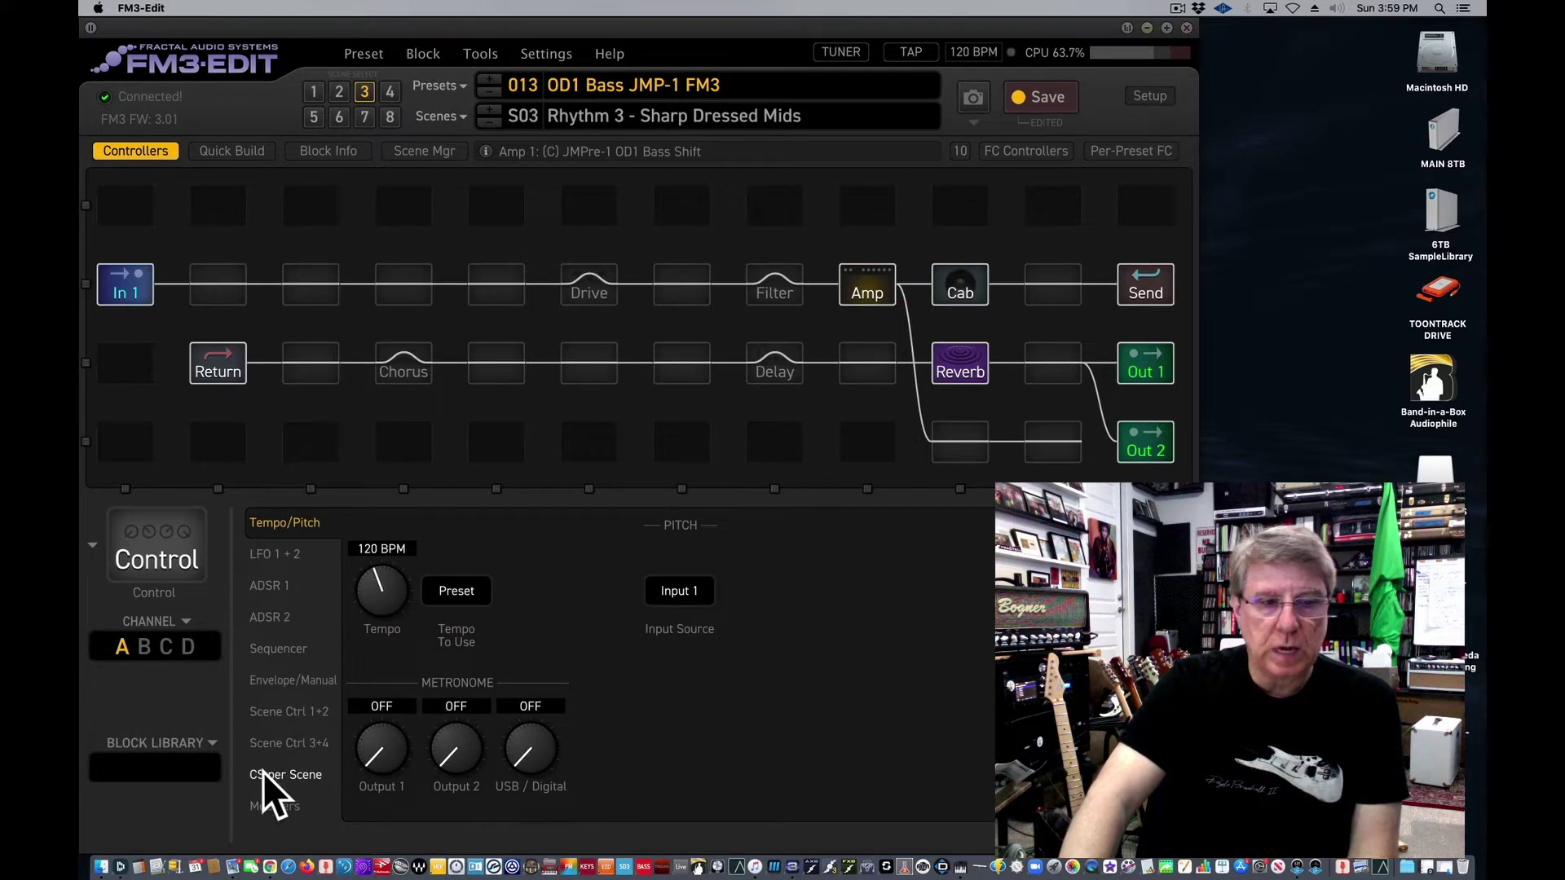
left_click(298, 776)
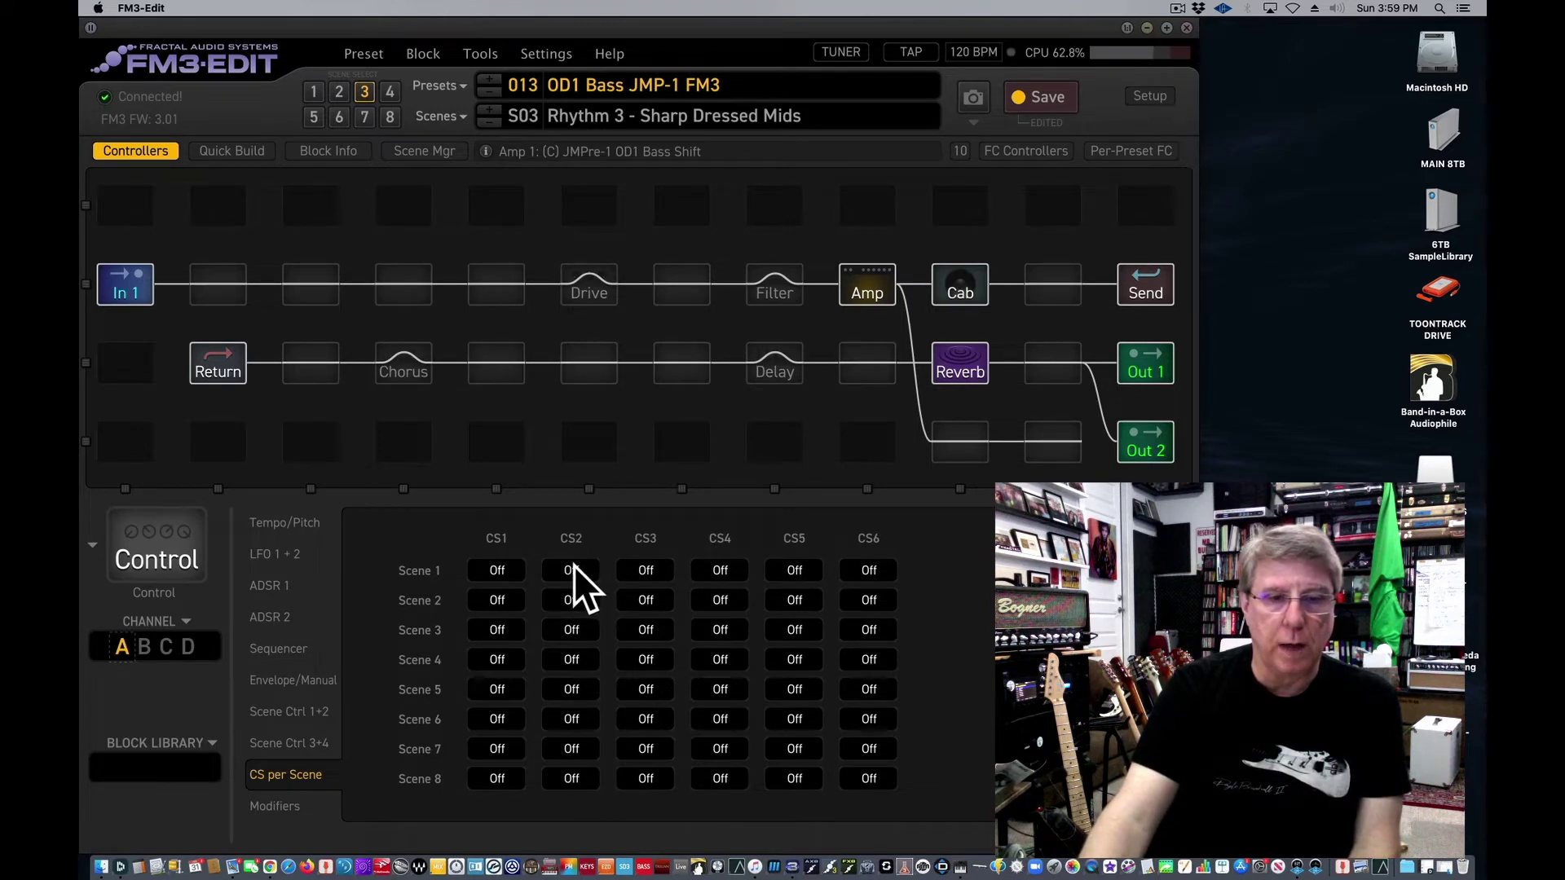
left_click(580, 631)
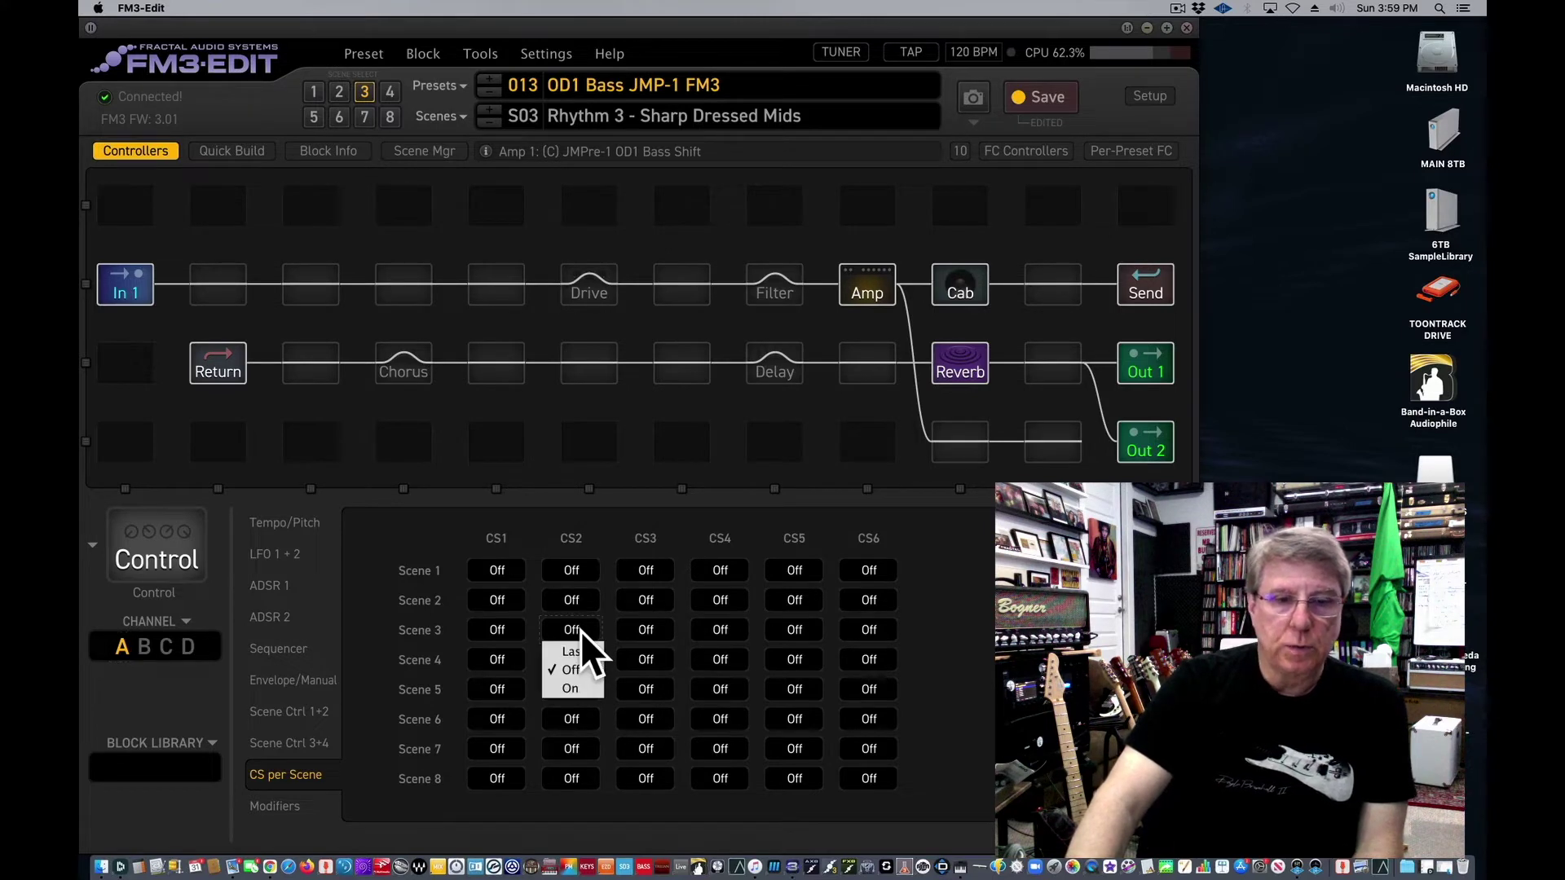
left_click(580, 689)
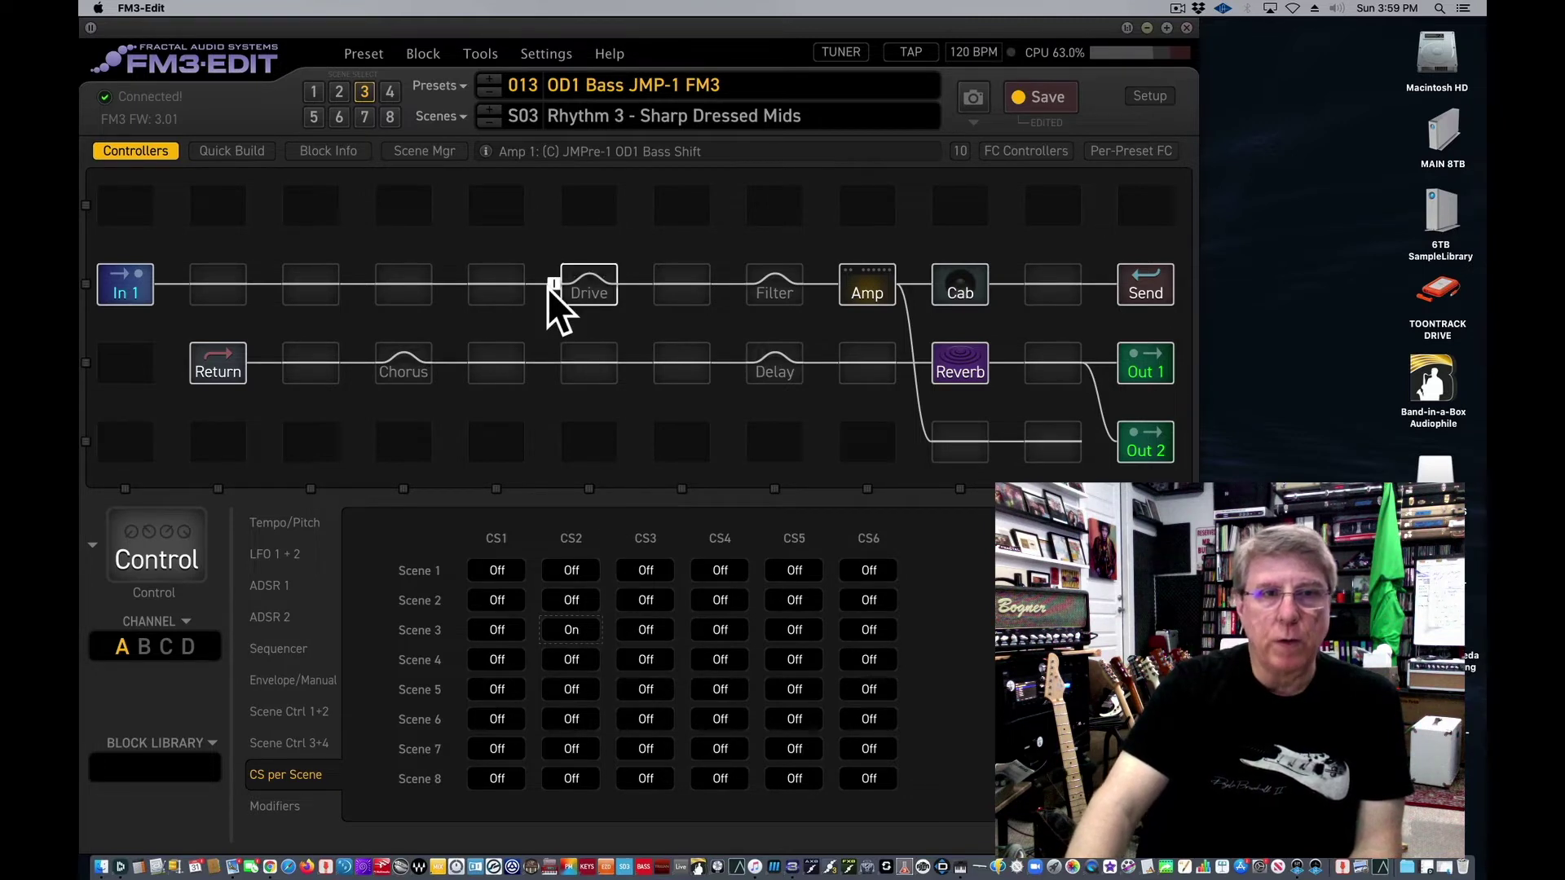
Compare scenes 4 and 3 on the Amp, with Input Boost on in scene 3, and save preset 013
left_click(864, 286)
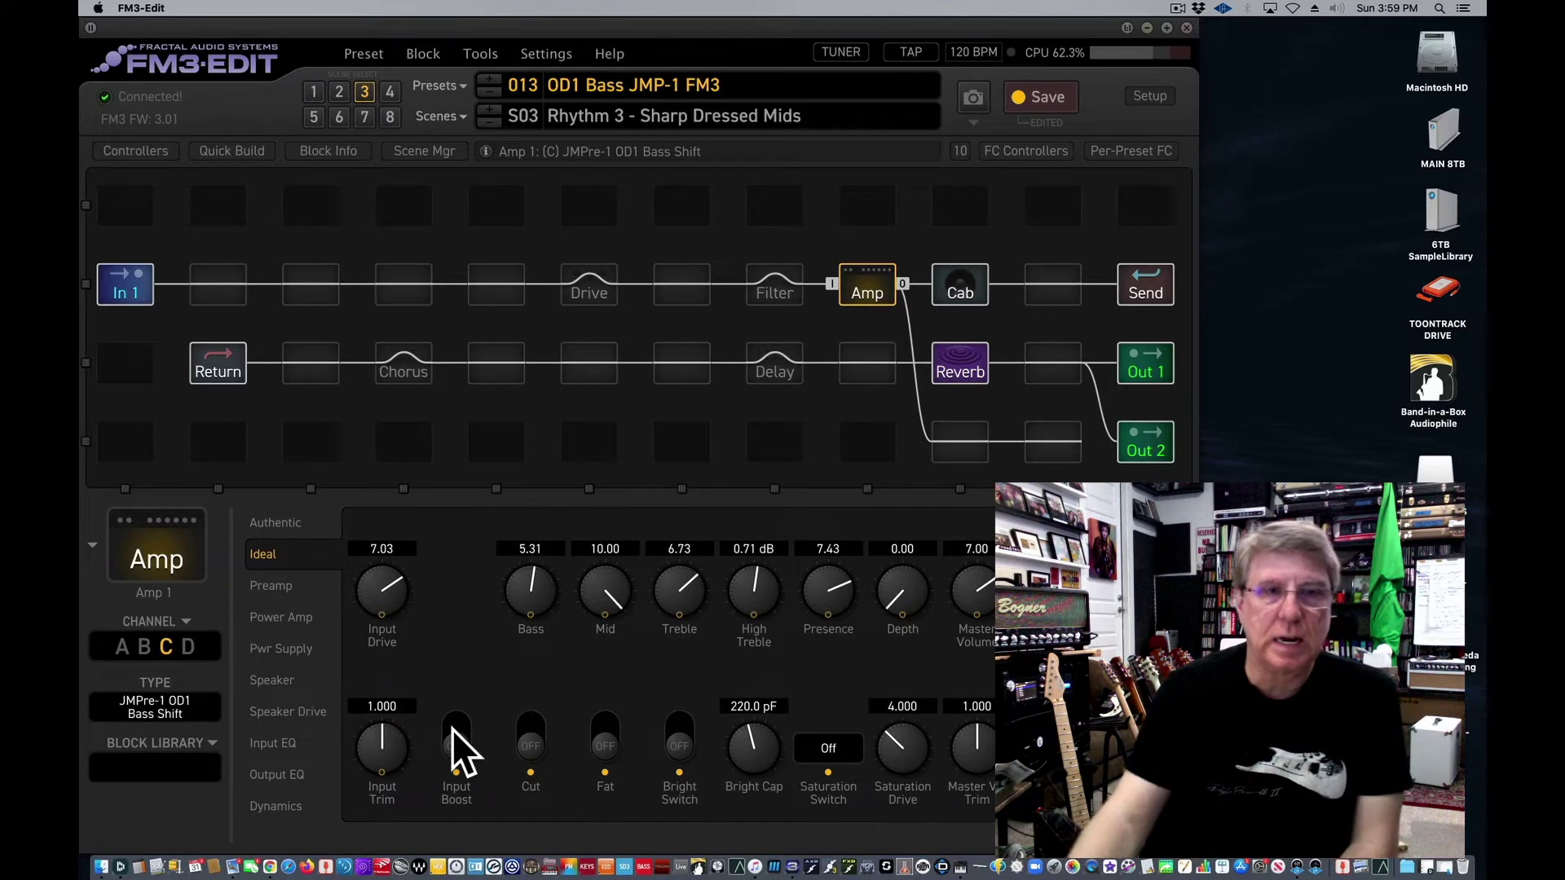
left_click(391, 88)
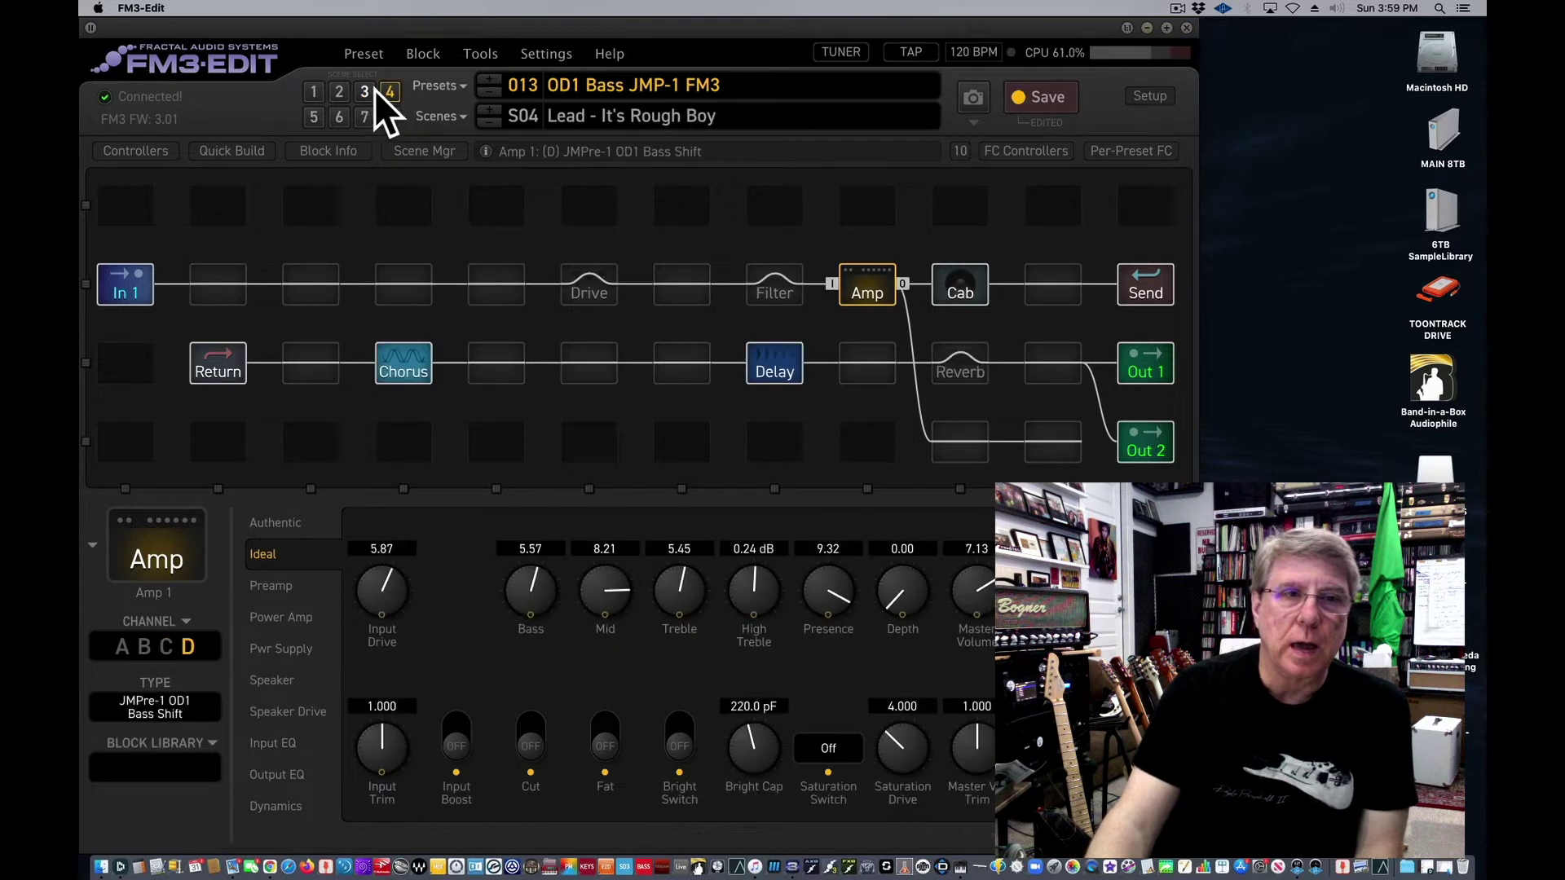
left_click(366, 91)
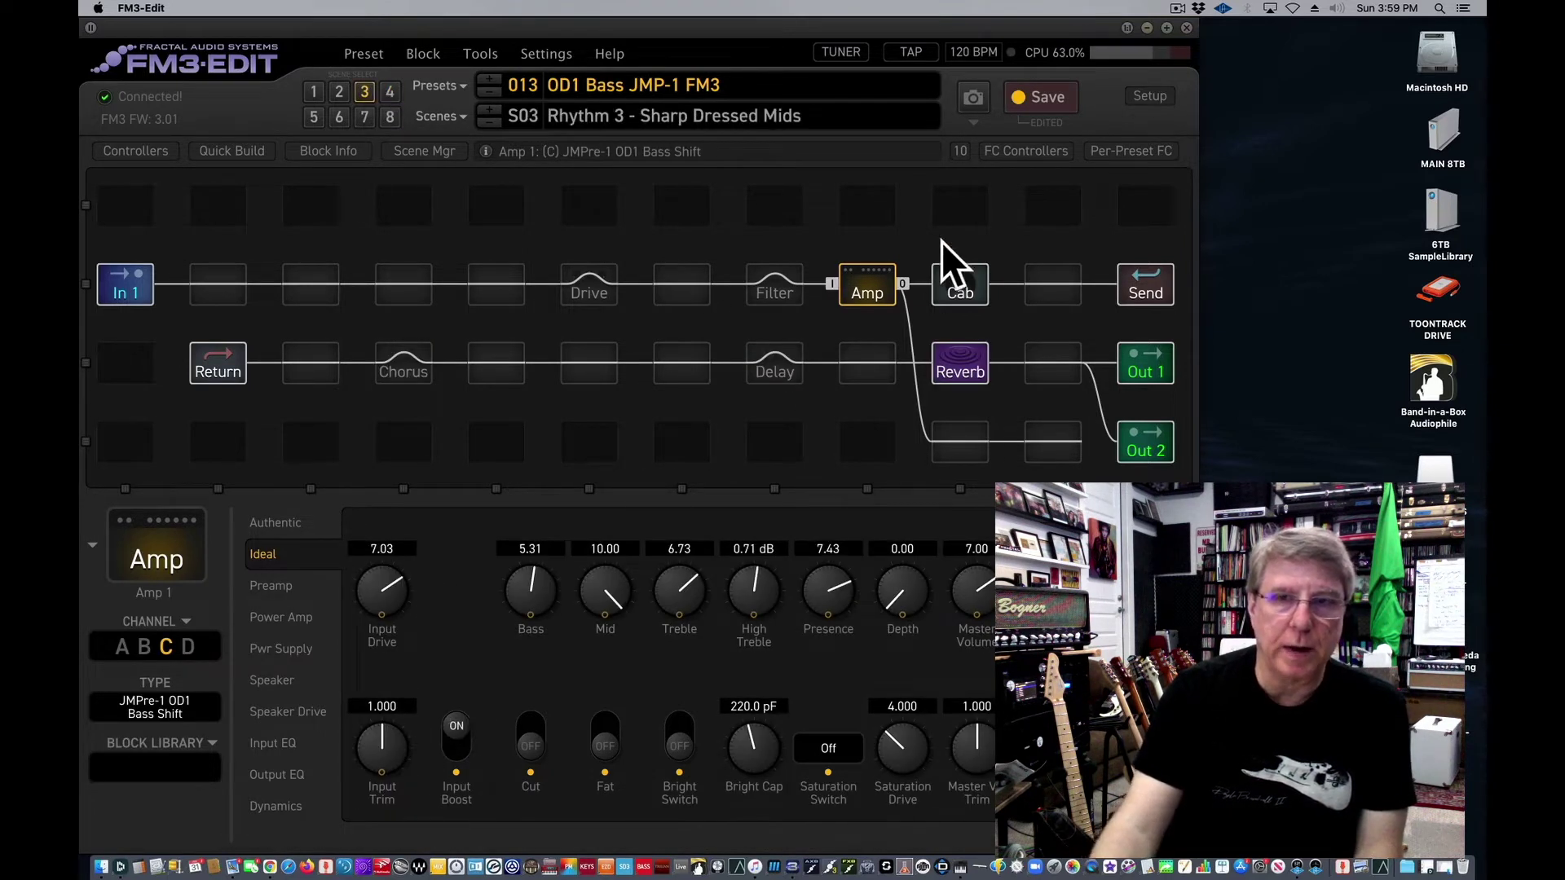
left_click(1040, 98)
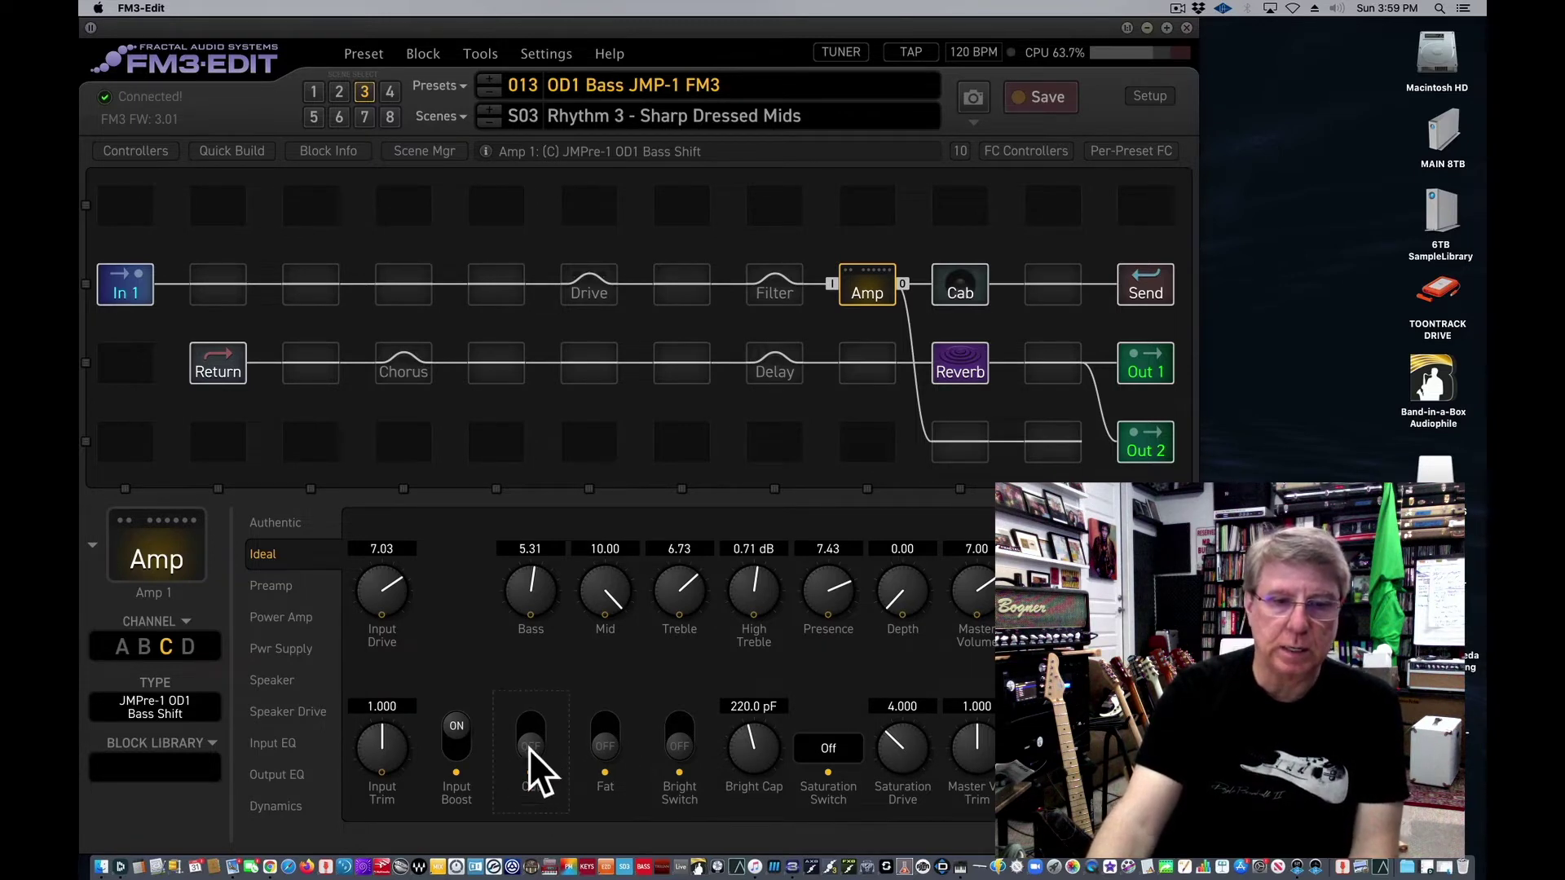
Set Scene 3's CS2 back to Off in the CS per Scene table and save the preset
left_click(605, 723)
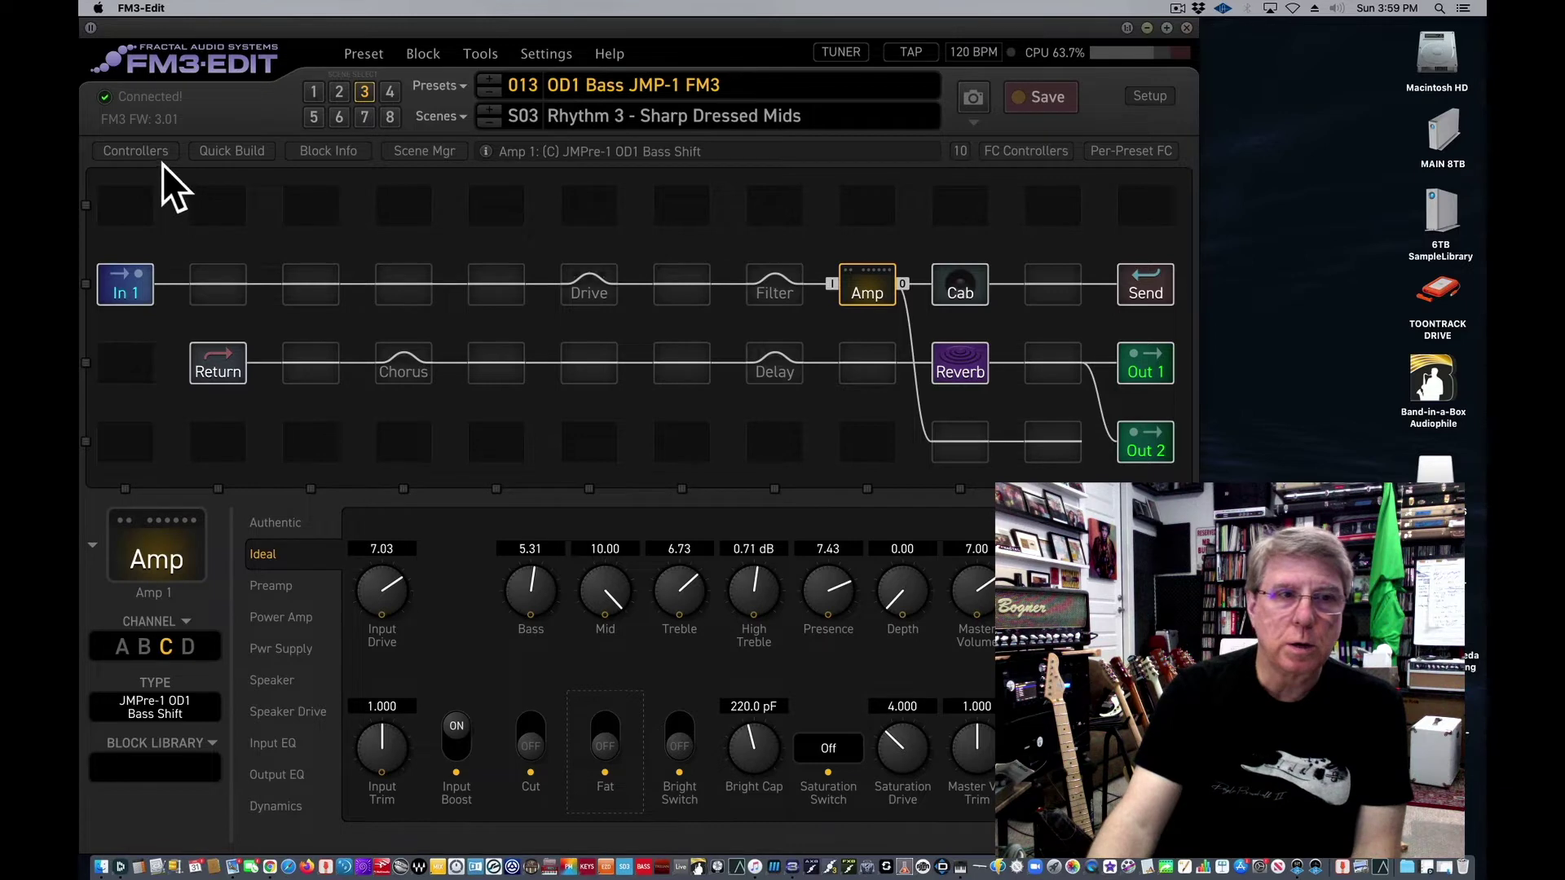
left_click(136, 151)
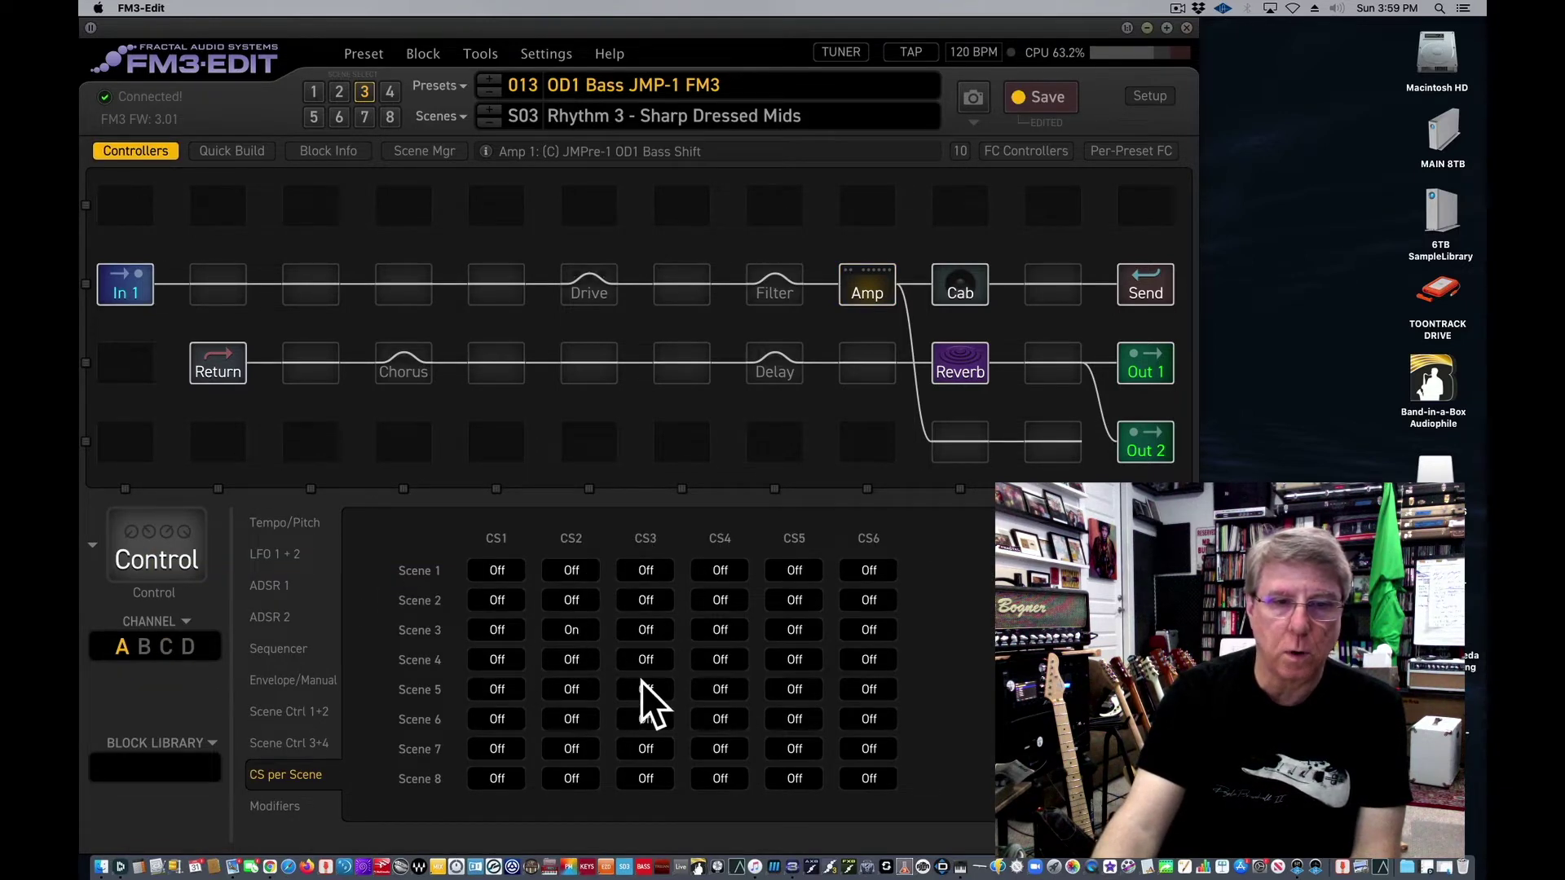
left_click(582, 629)
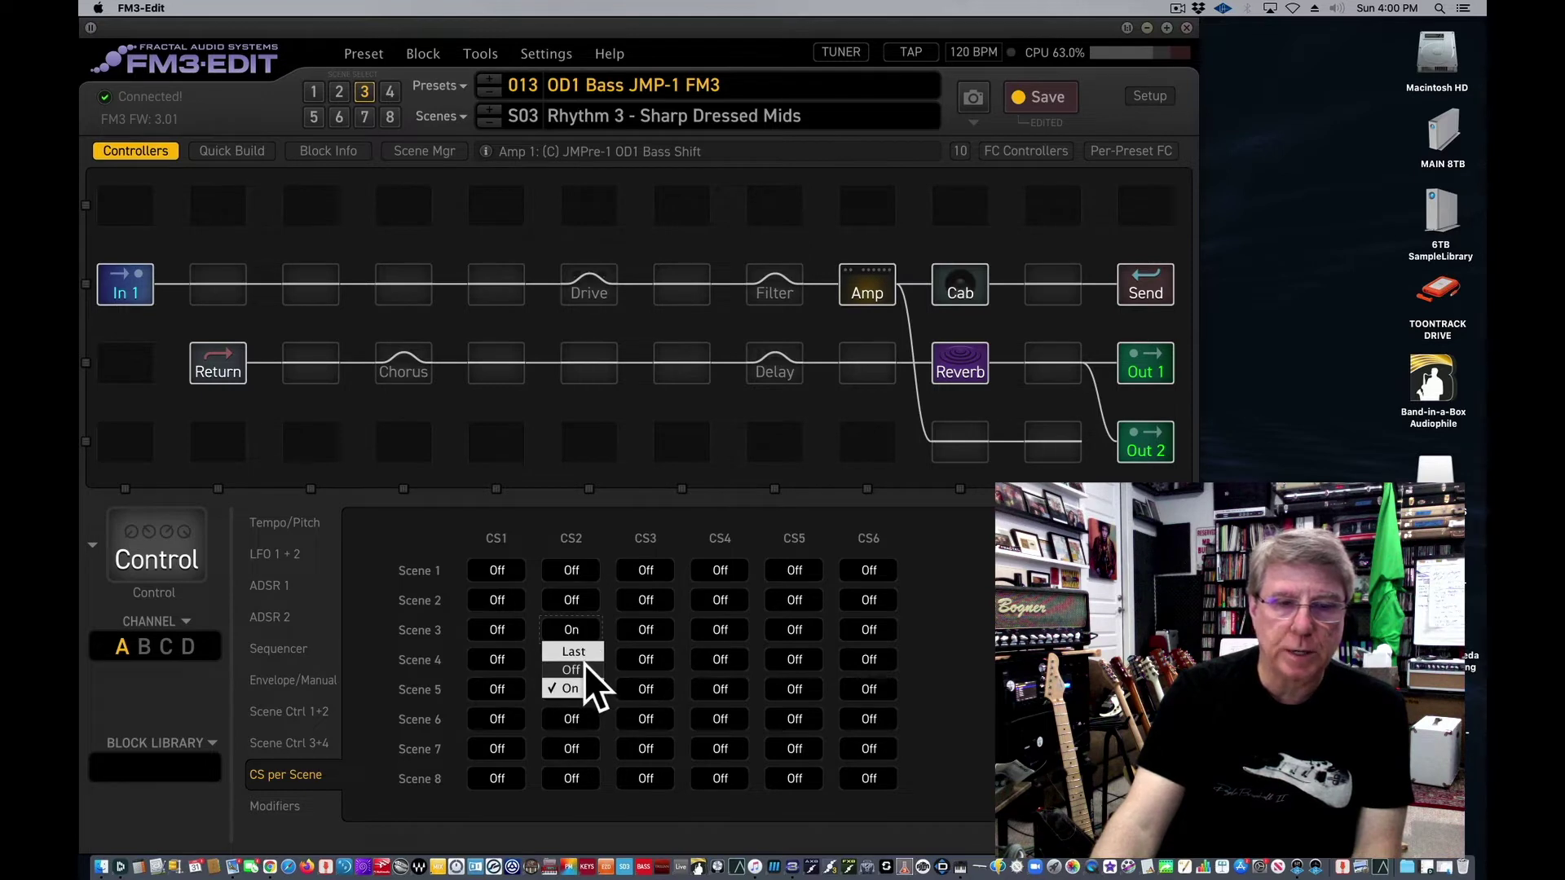
left_click(583, 666)
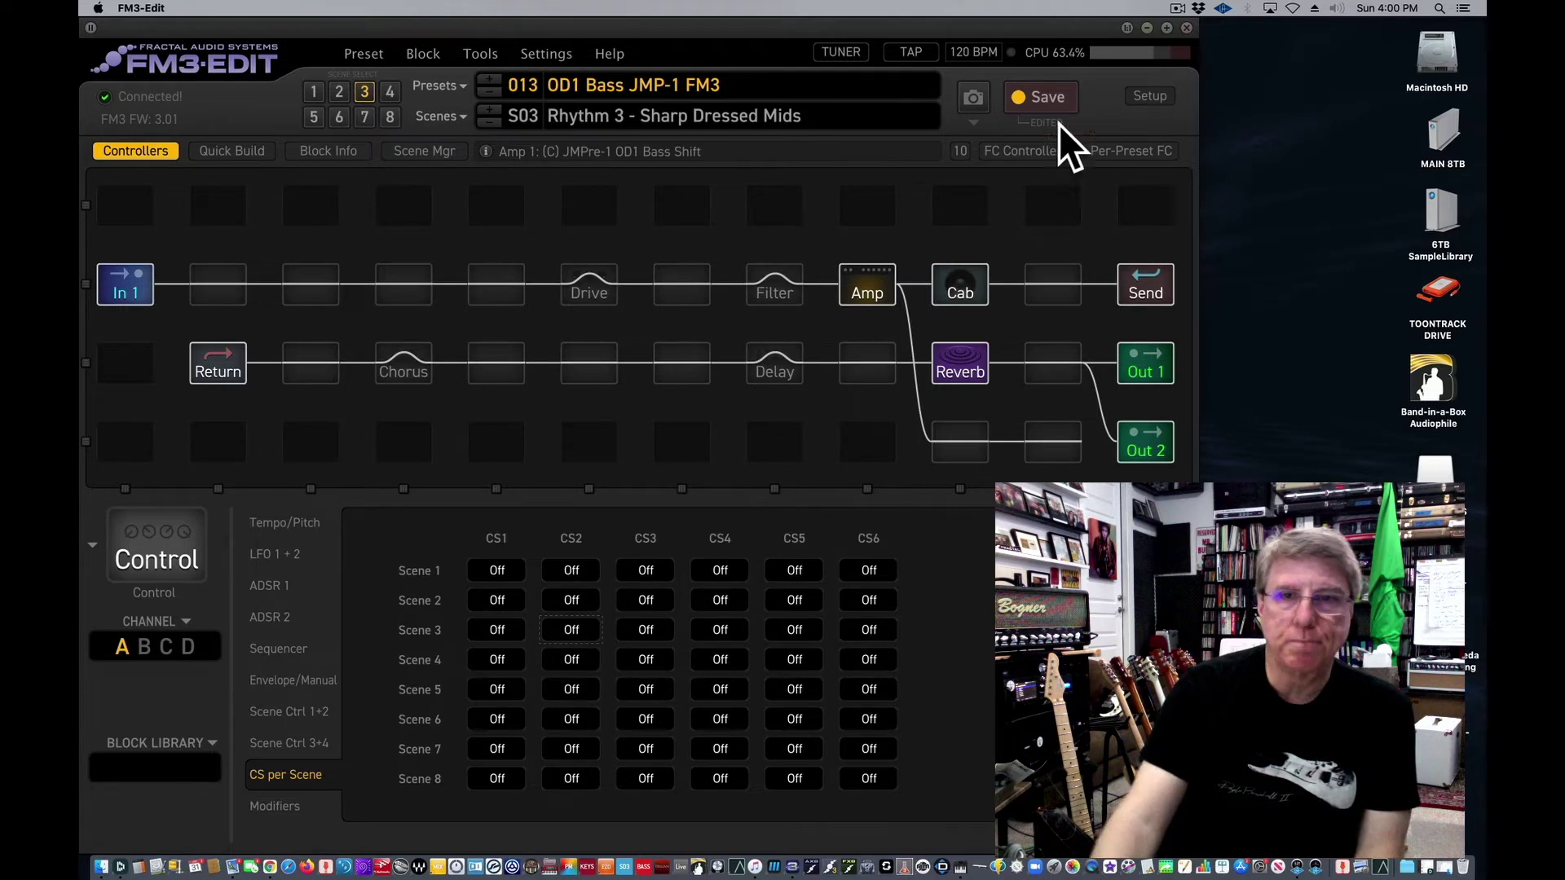
left_click(1040, 101)
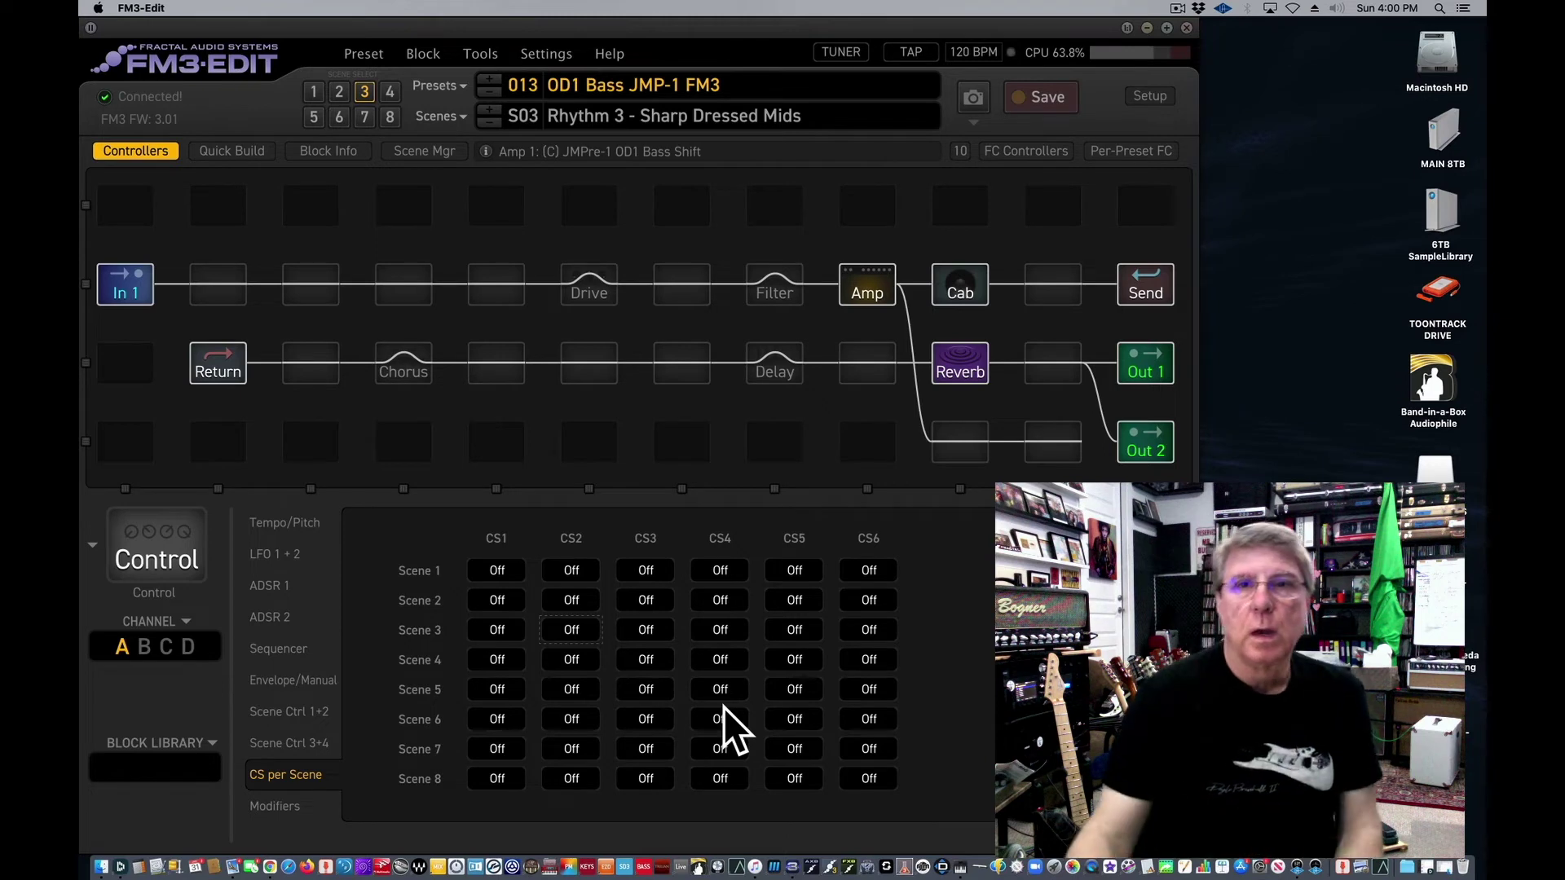
left_click(866, 294)
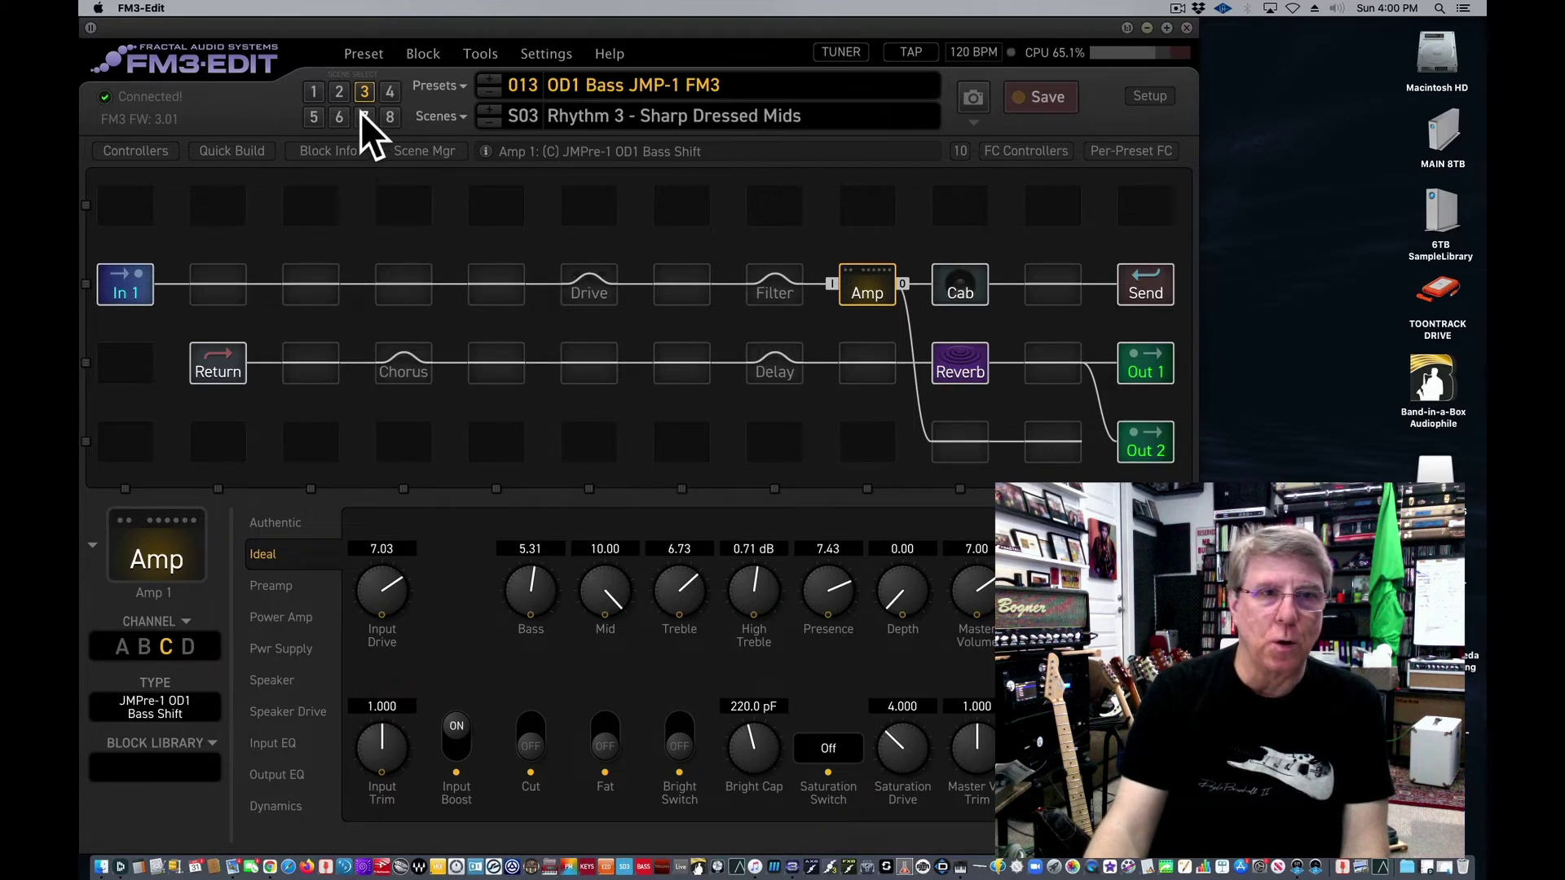
Check that Input Boost reads Off in scenes 2 and 3, then bring up its modifier settings
left_click(341, 92)
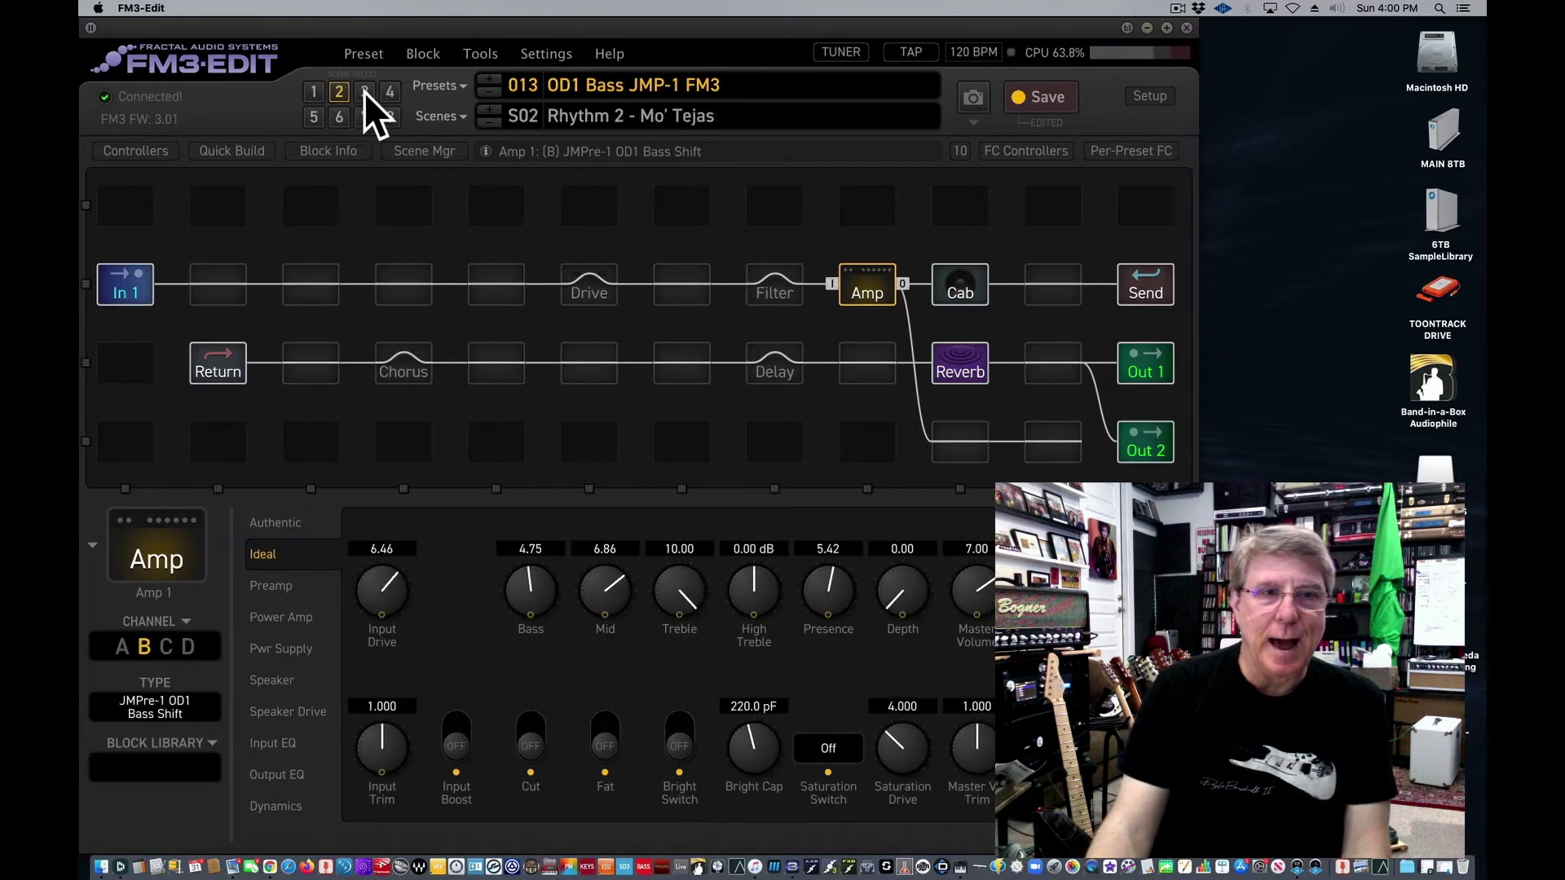
left_click(363, 92)
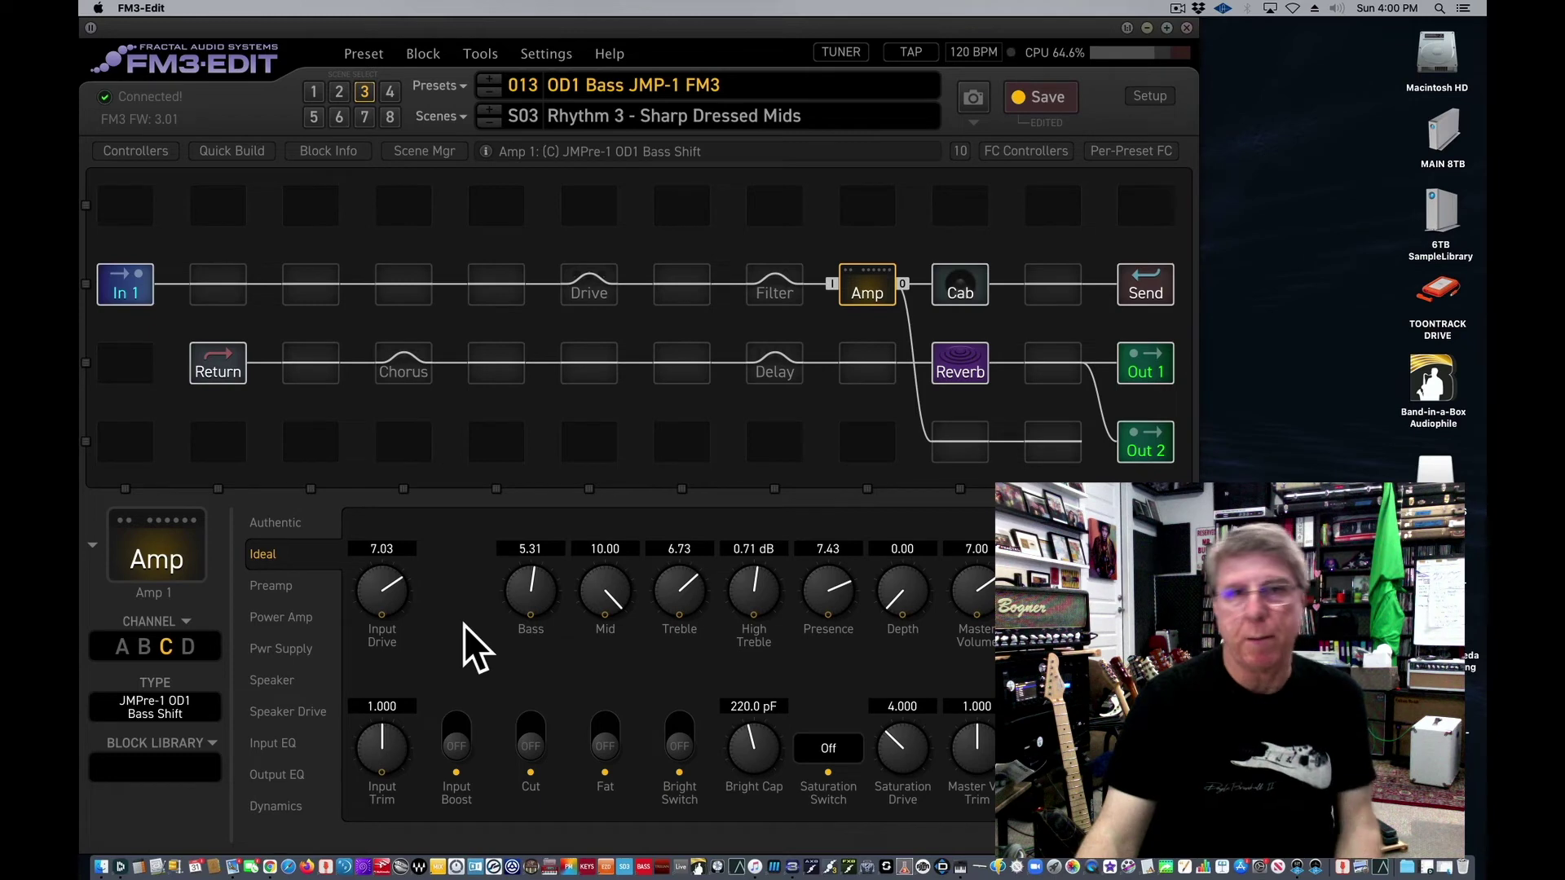
right_click(451, 725)
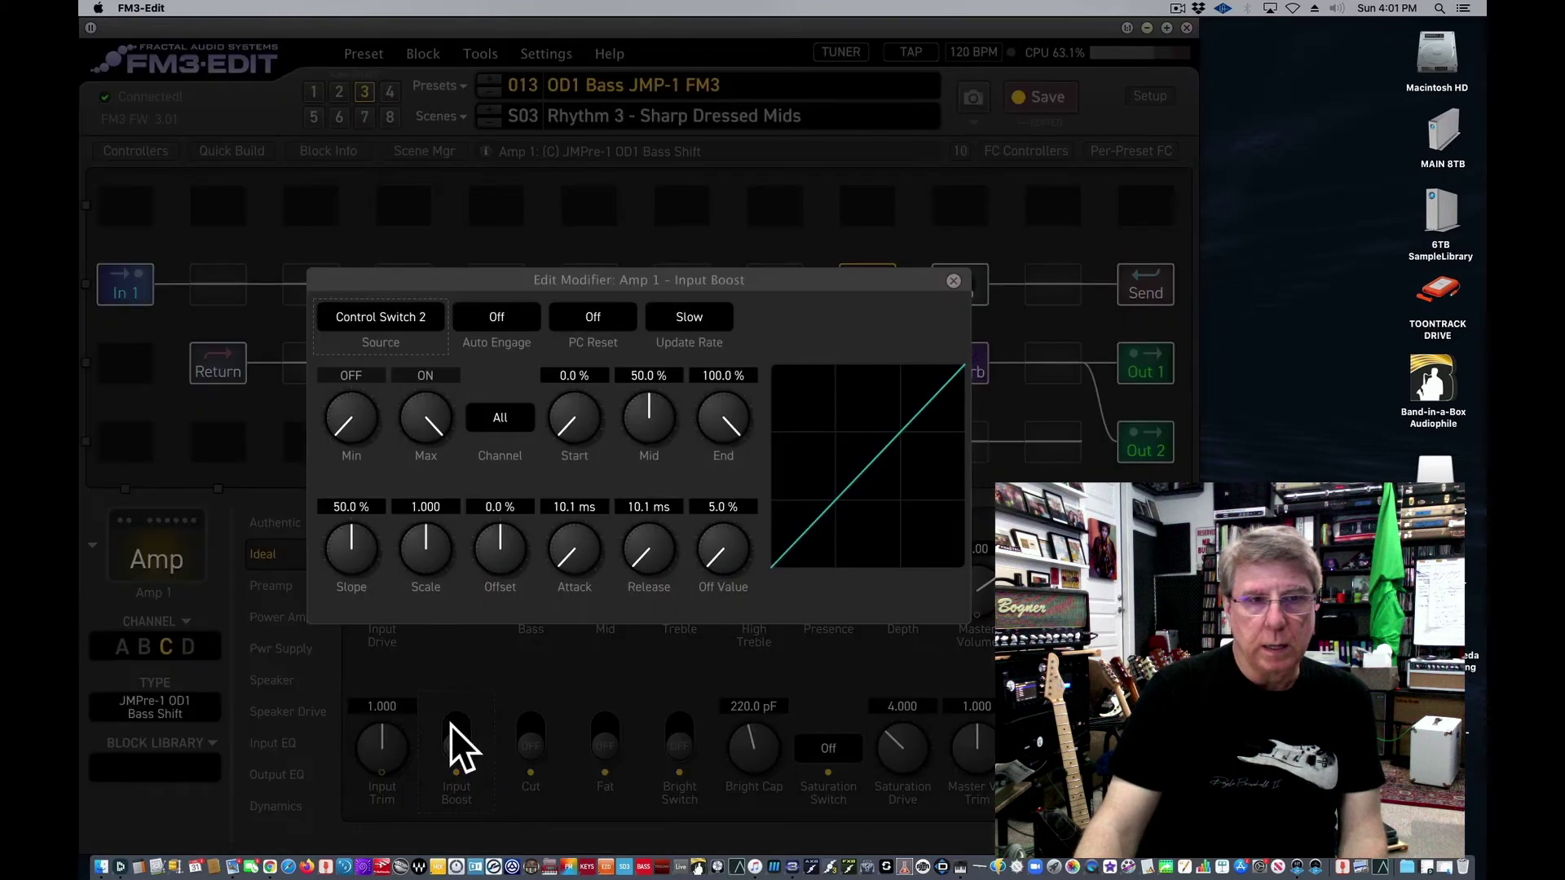
Change the Input Boost modifier source from Control Switch 2 to External 12
left_click(417, 318)
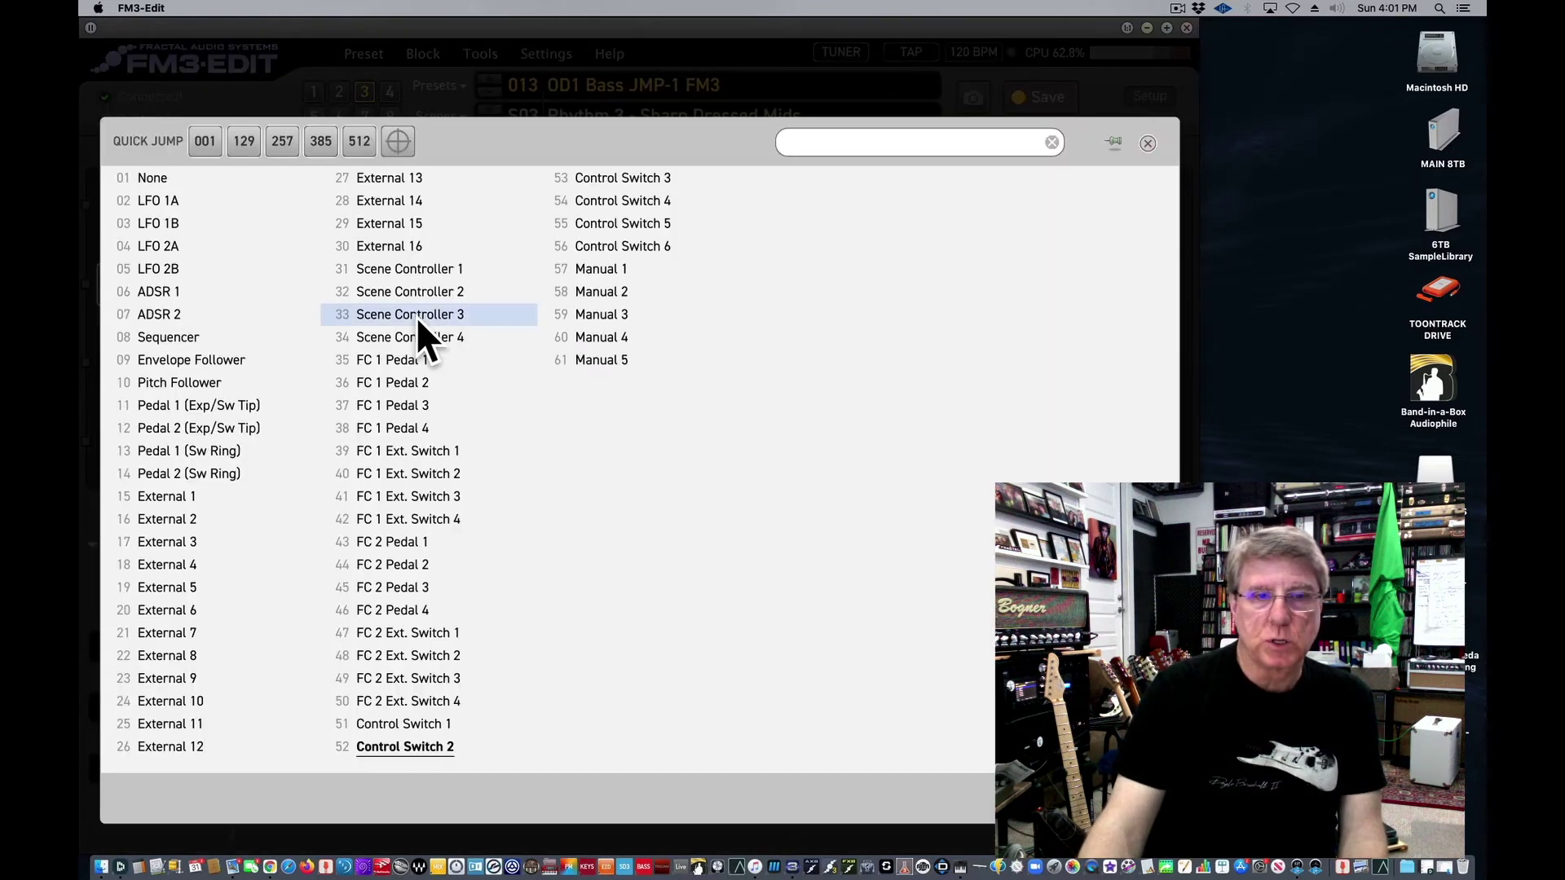
left_click(217, 747)
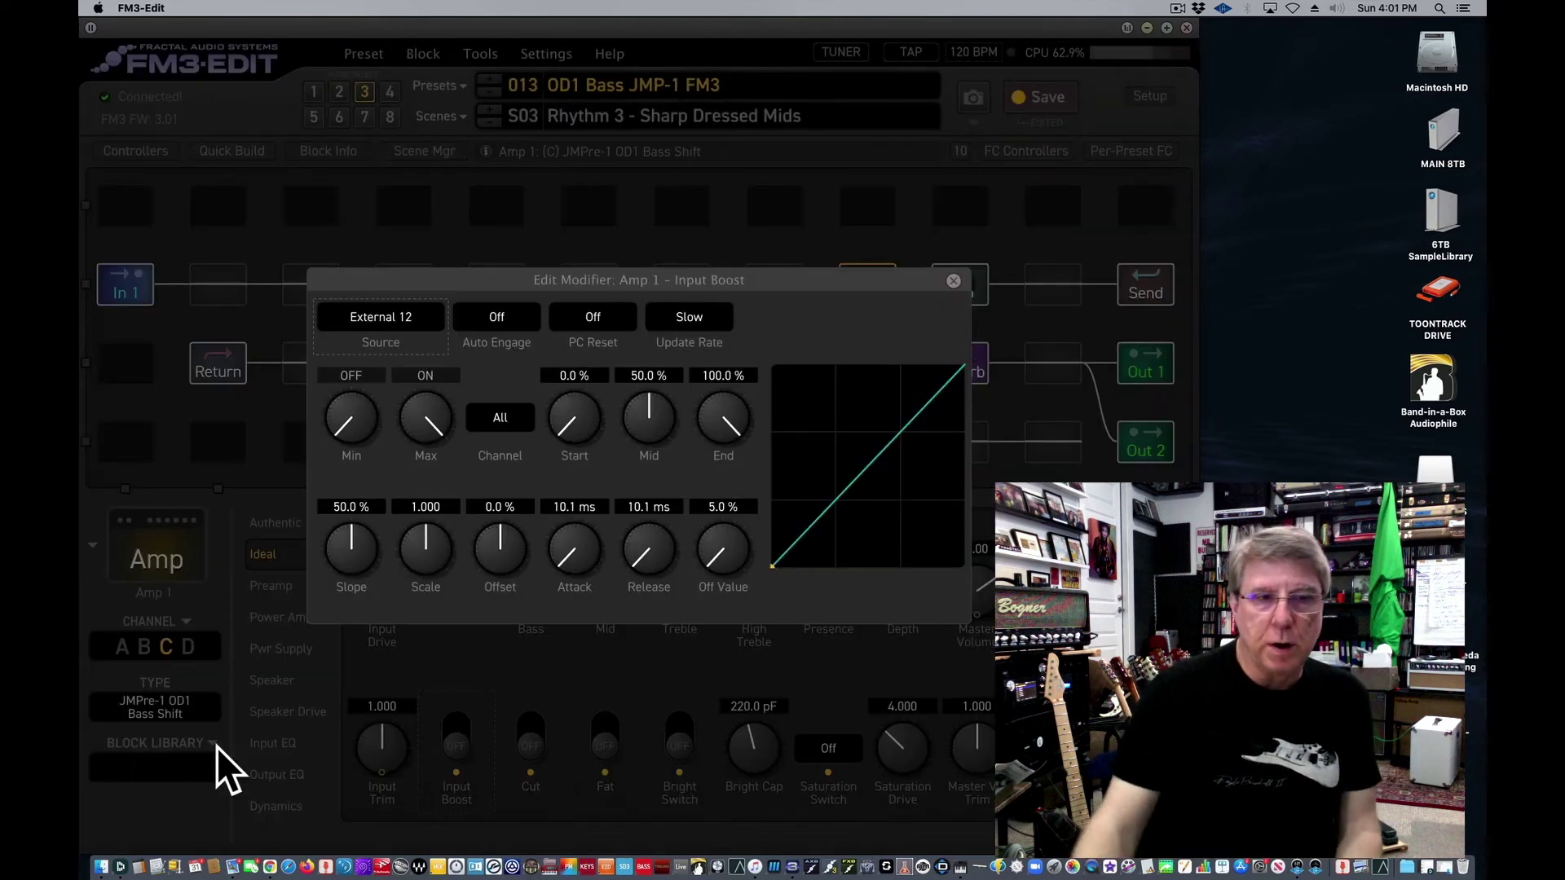
Make Control Switch 2 the Input Boost modifier's source again, keeping the OFF-to-ON range
left_click(409, 321)
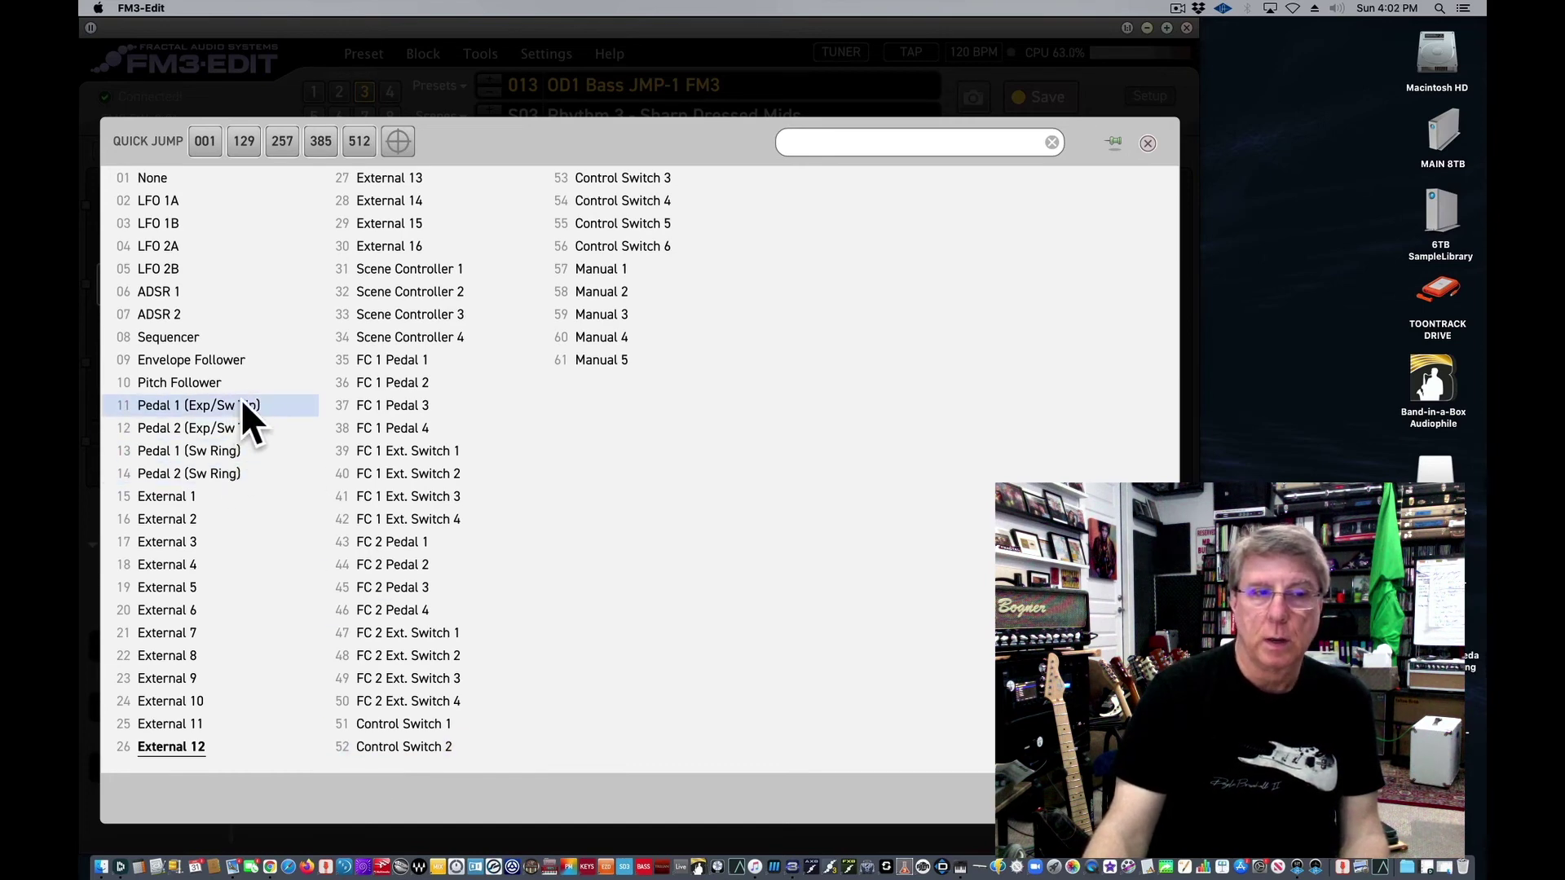
left_click(380, 745)
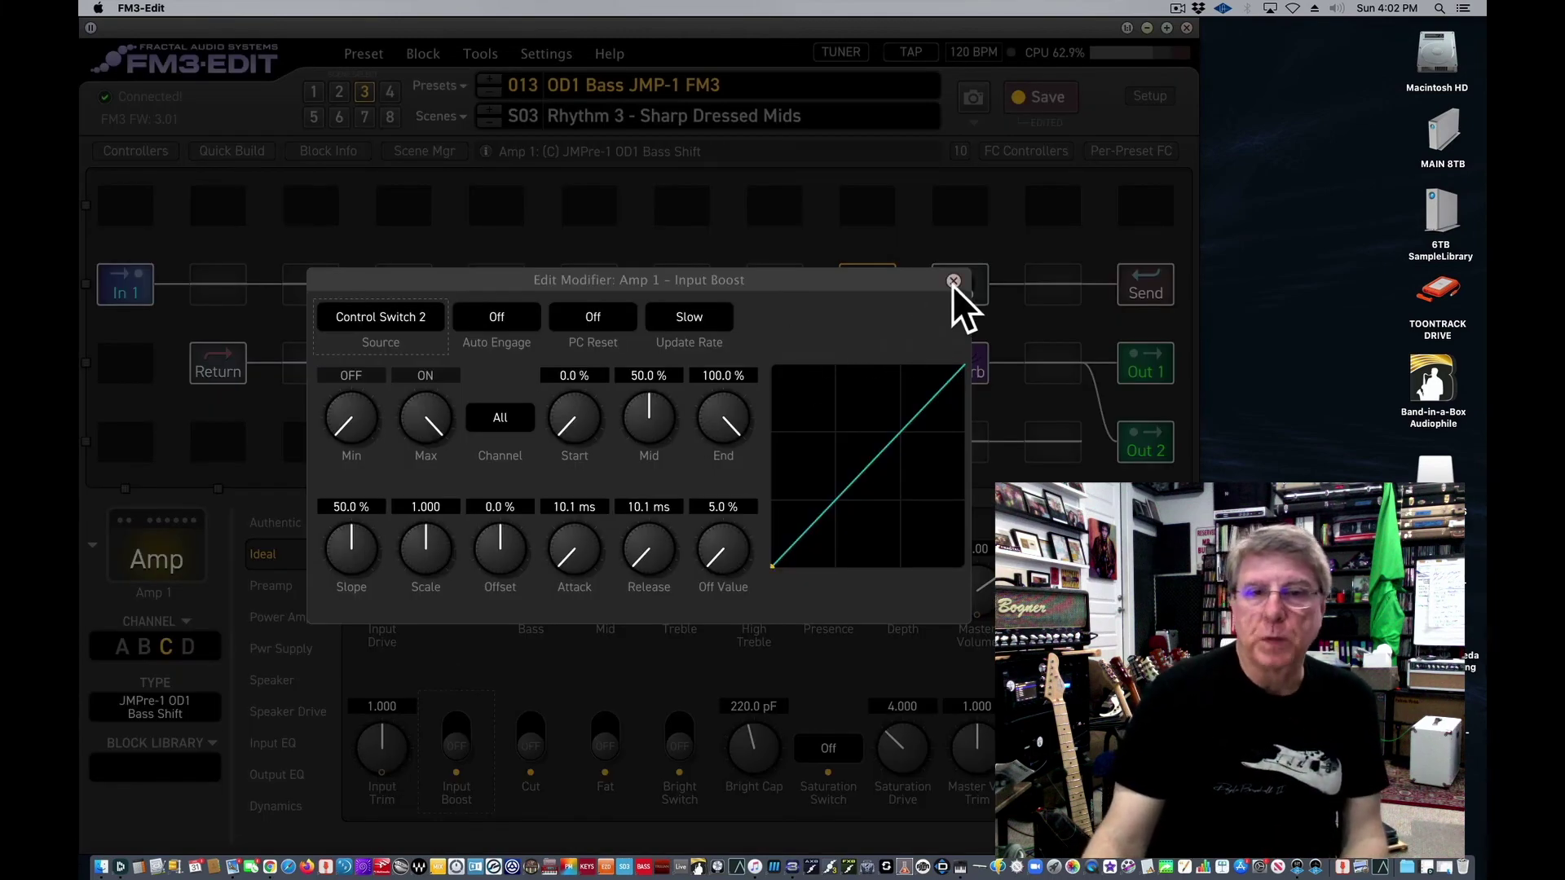